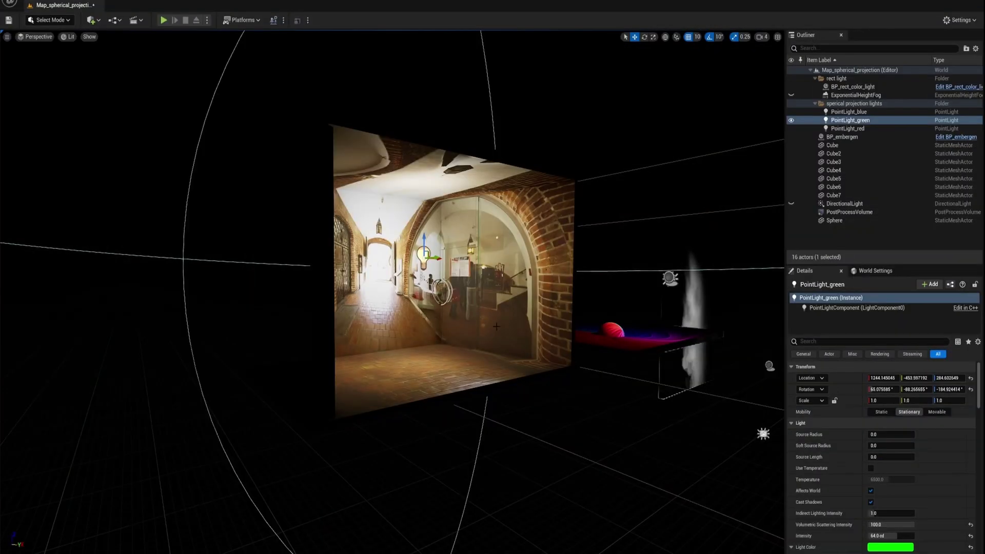
- Try moving the blue, green and red spherical projection point lights together around the projection room, and undo the moves
left_click(849, 112)
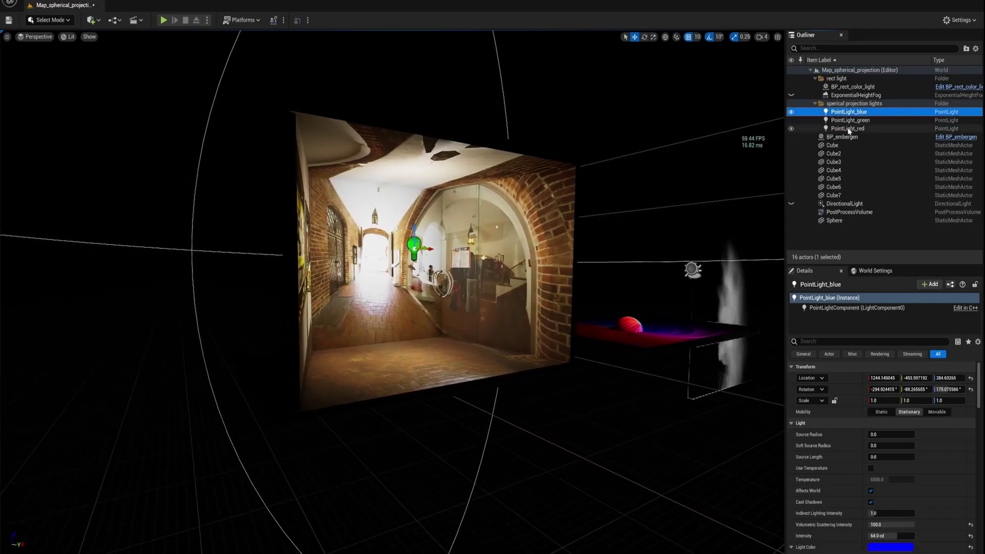
left_click(847, 128, "shift")
right_click_drag(392, 291, 287, 291)
right_click_drag(505, 233, 509, 232)
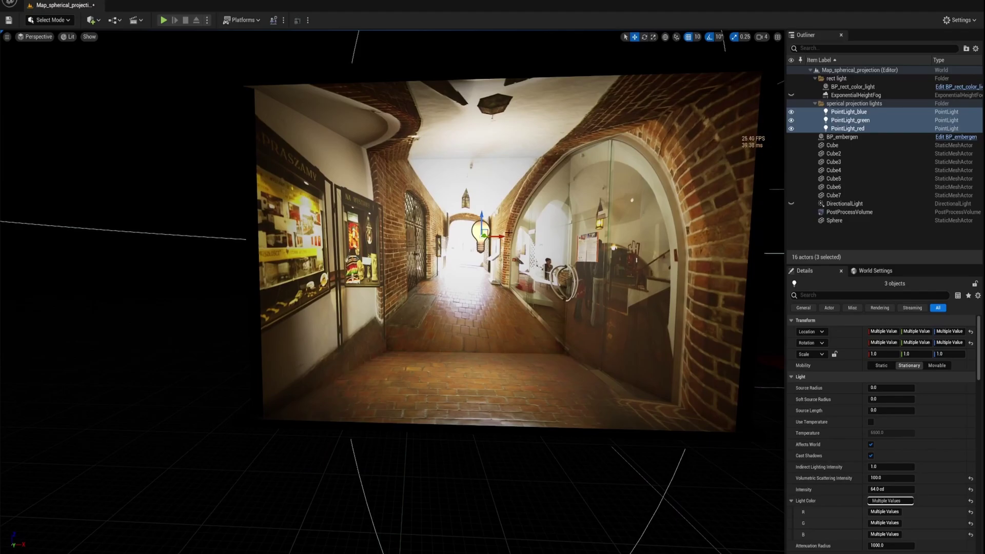
key("ctrl+z")
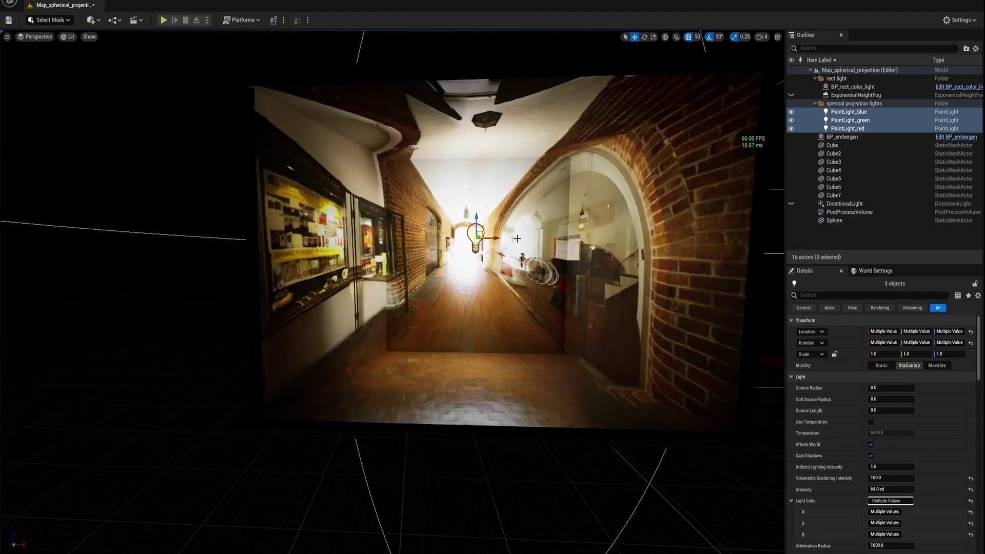
right_click_drag(509, 233, 563, 230)
left_click_drag(568, 225, 585, 273)
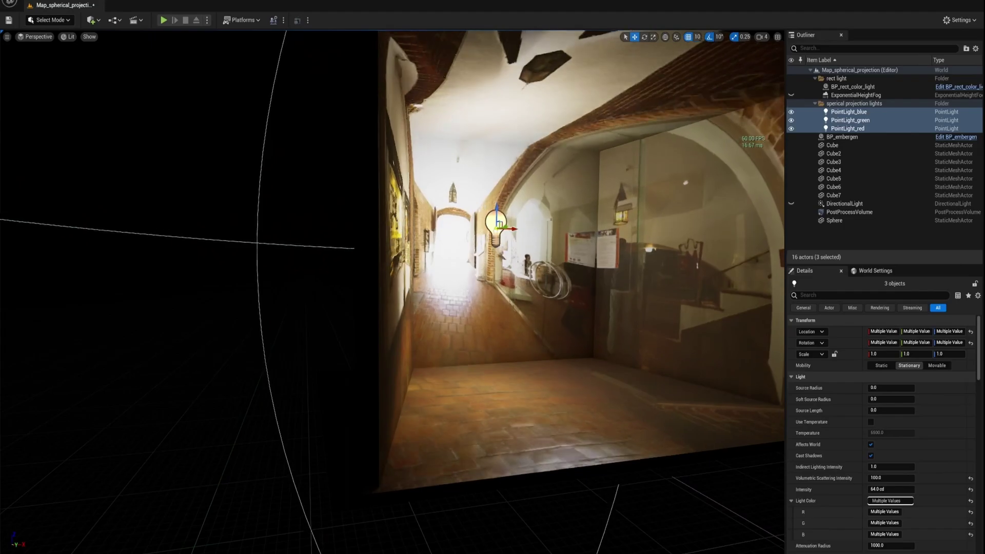
left_click_drag(536, 203, 529, 274)
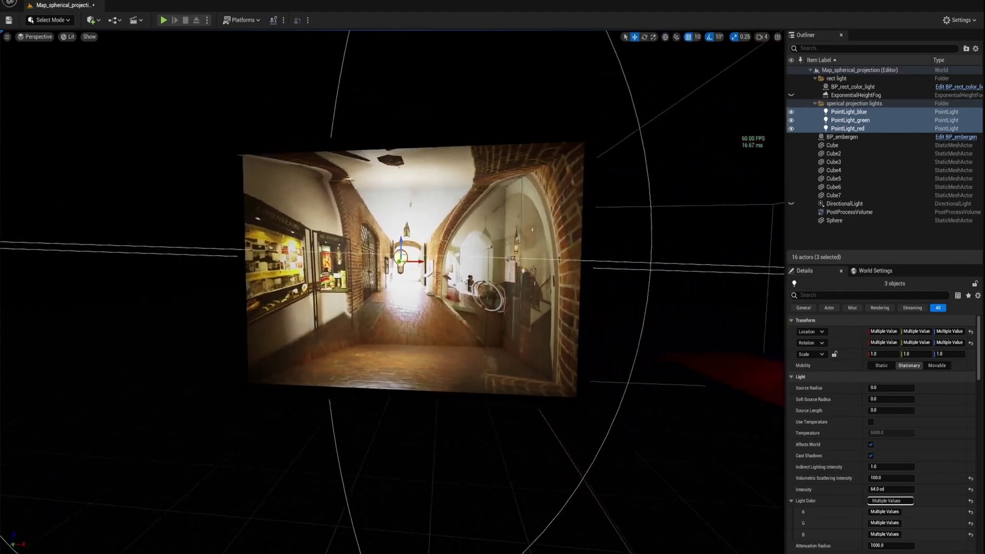
right_click_drag(391, 292, 354, 267)
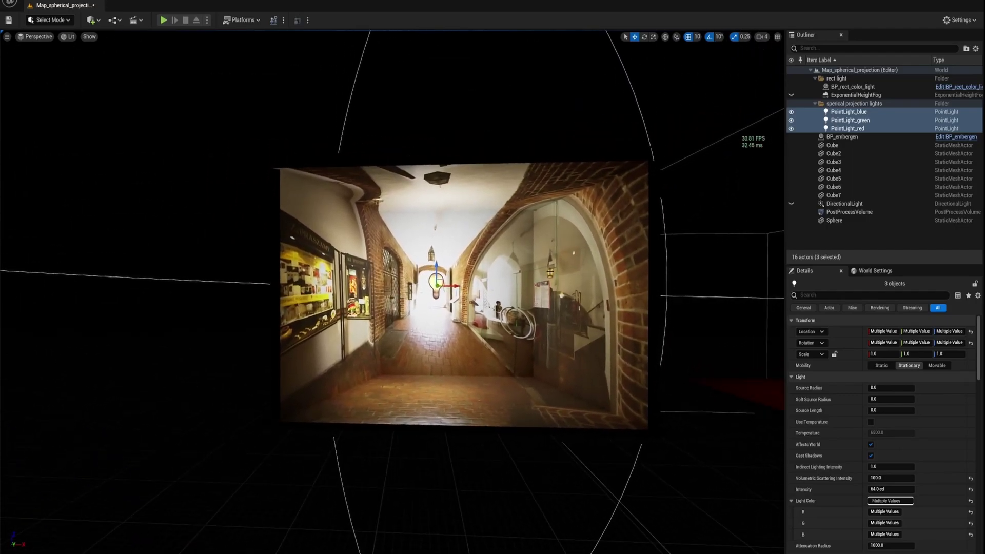
left_click_drag(451, 285, 476, 286)
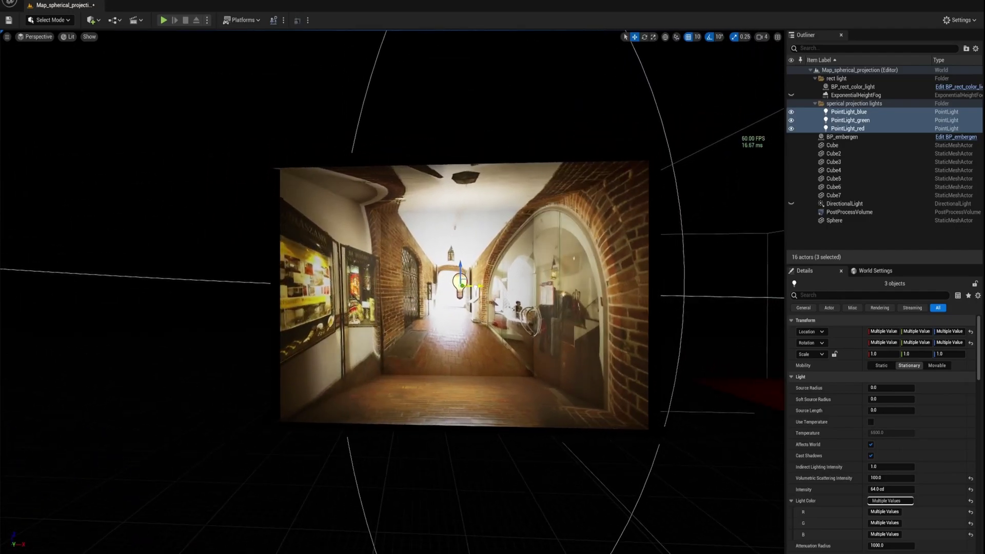
key("ctrl+z")
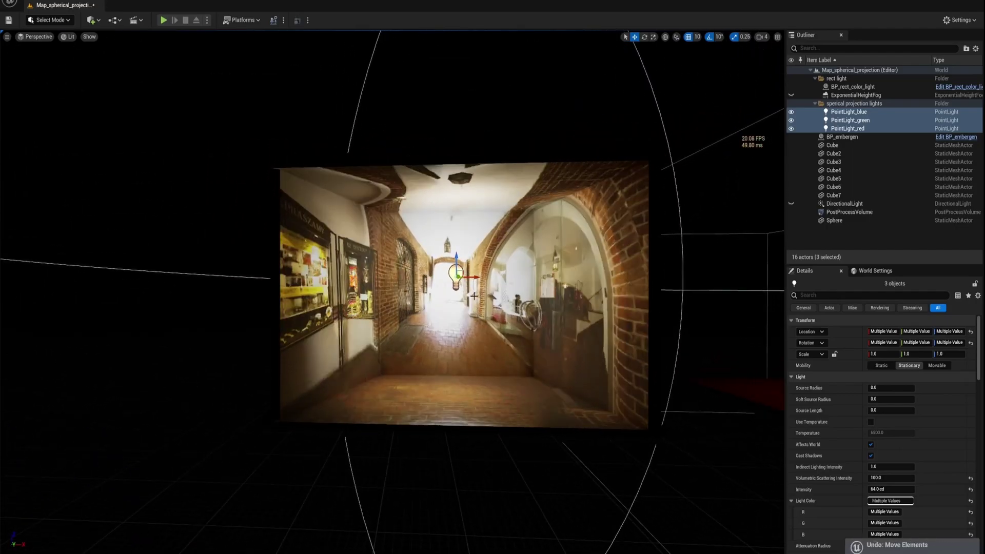
- Check the light colour values of PointLight_blue, PointLight_green and PointLight_red
right_click_drag(474, 308, 241, 321)
right_click_drag(595, 303, 597, 304)
left_click(847, 112)
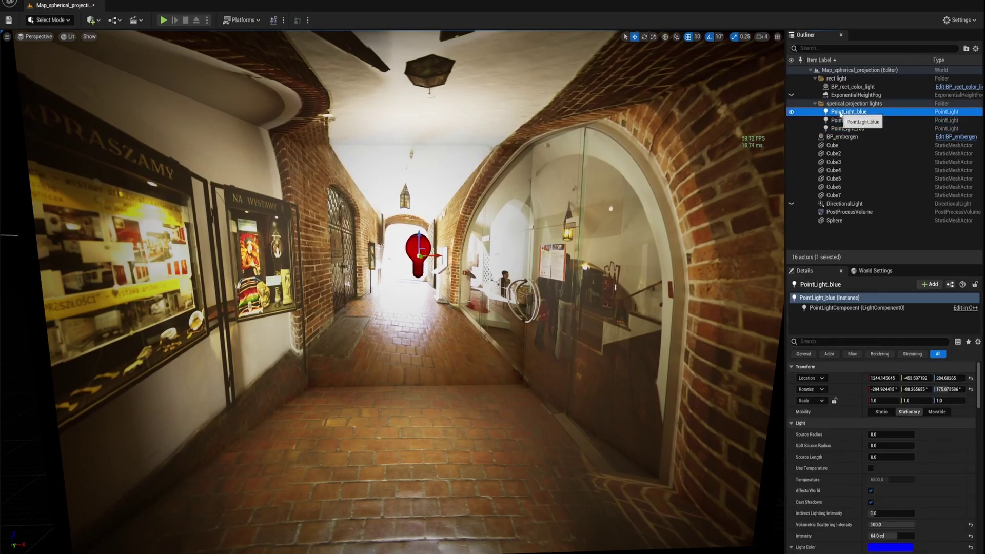
left_click(843, 120)
left_click(846, 128)
left_click(847, 112)
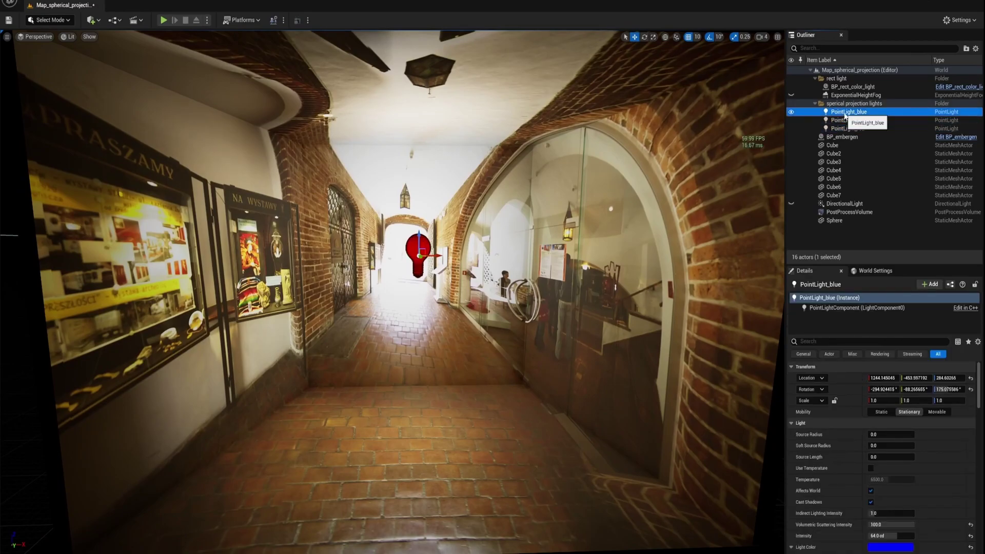
scroll(881, 518, "down", 3)
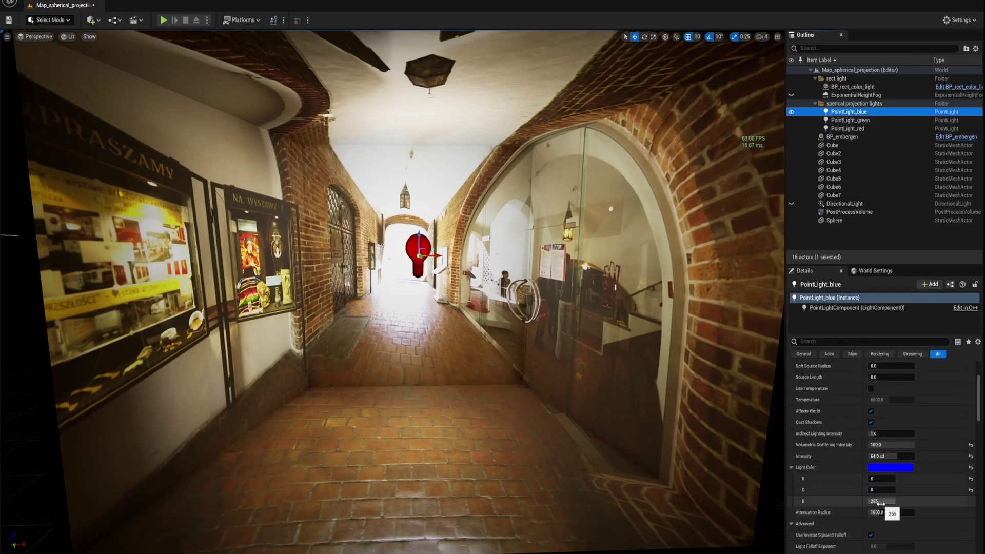
left_click(849, 120)
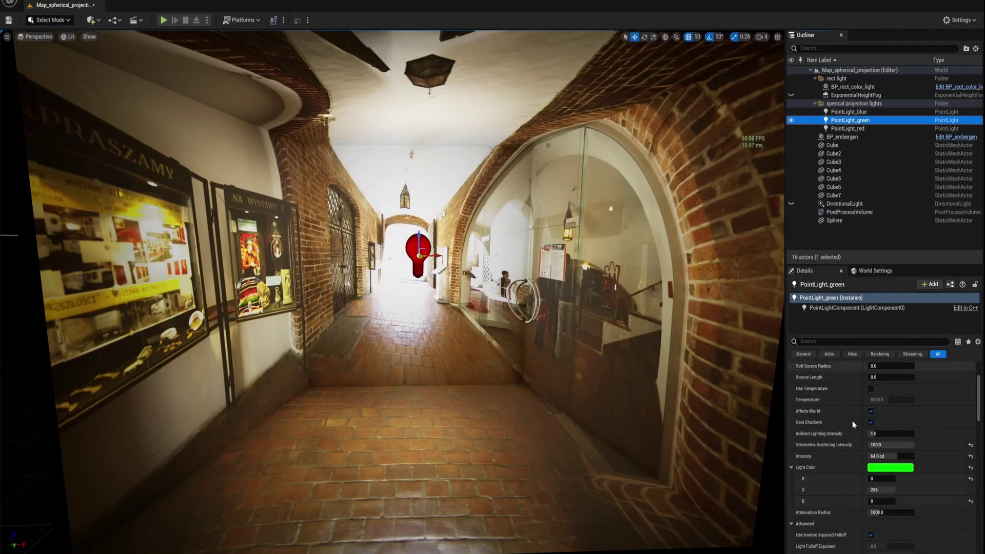
left_click(847, 128)
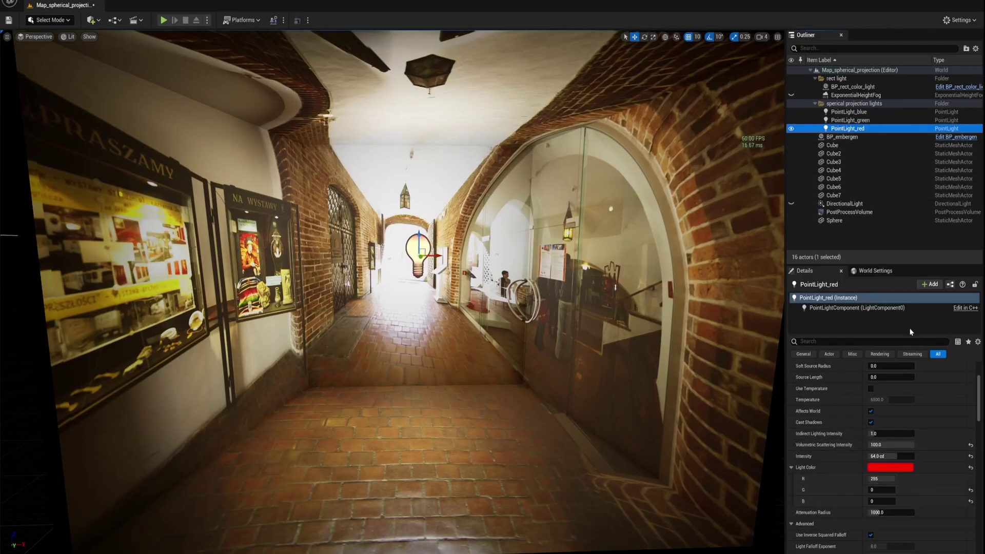
- Open the light function material assigned to PointLight_red
scroll(913, 394, "down", 10)
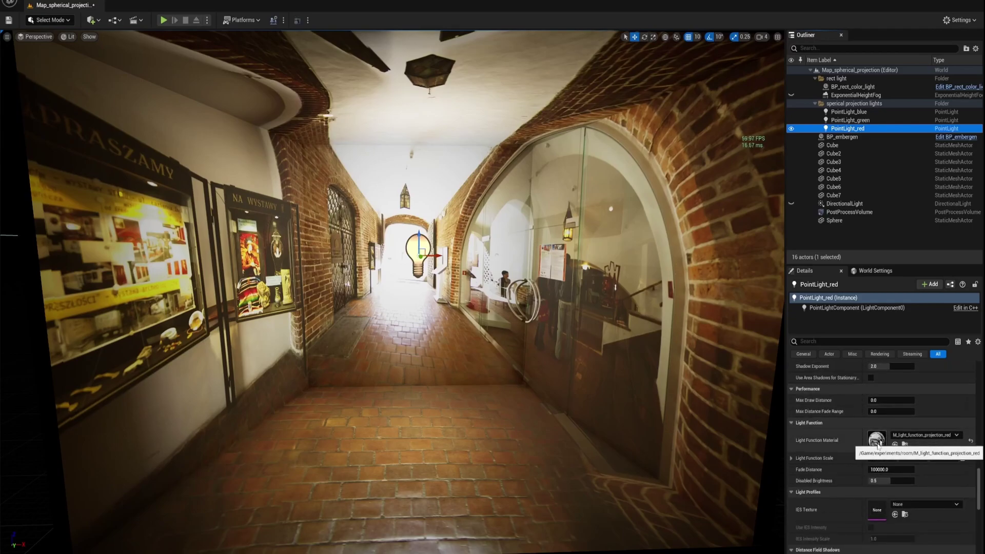
double_click(876, 438)
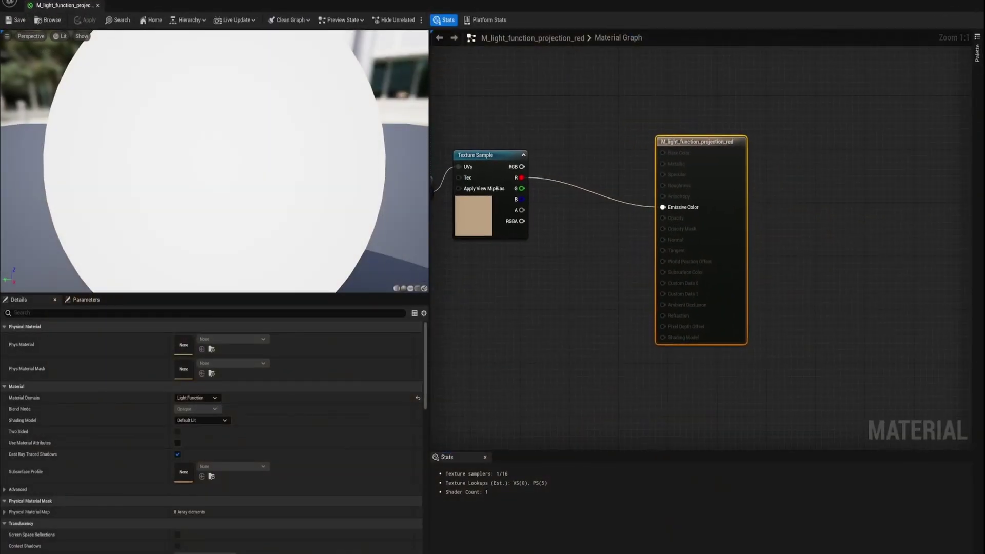
right_click_drag(687, 331, 711, 335)
right_click_drag(495, 149, 587, 169)
- Move the texture-sampling node chain closer to the material's output node
left_click_drag(442, 141, 777, 249)
left_click_drag(754, 207, 864, 248)
right_click_drag(742, 338, 674, 296)
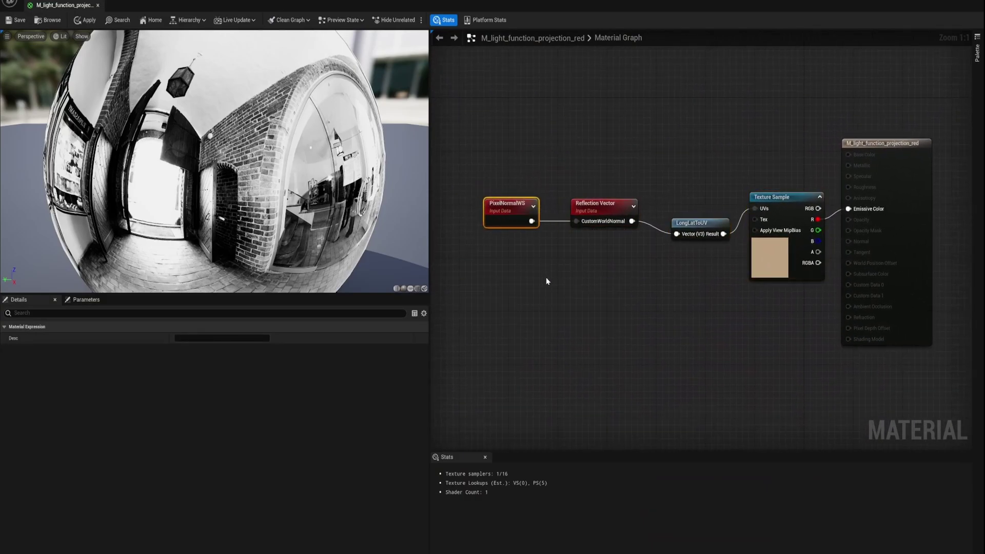
- Search the available material nodes for "pixel" and dismiss the search without adding a node
left_click(547, 281)
right_click(547, 283)
type("pix")
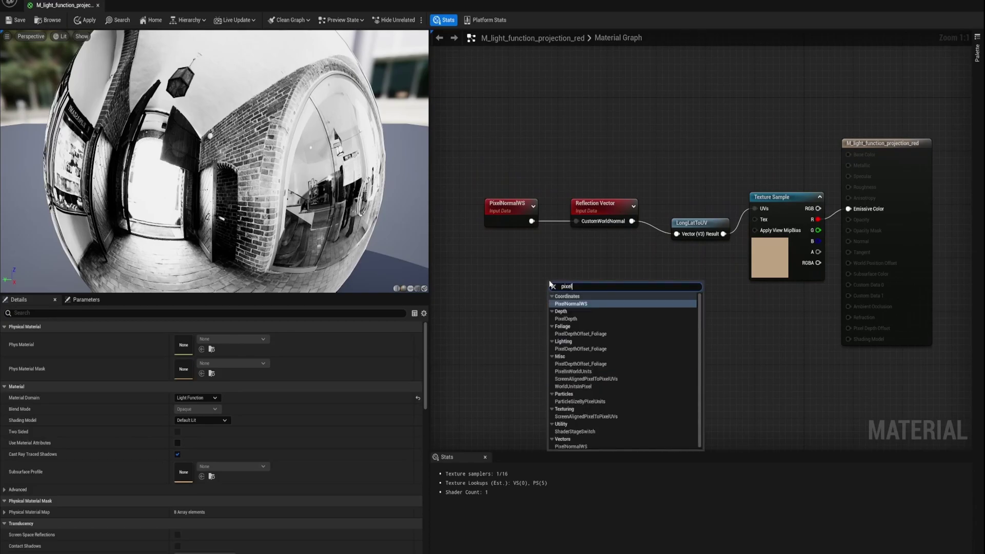
type("el")
key("BackSpace")
key("BackSpace")
key("BackSpace")
key("BackSpace")
key("BackSpace")
left_click(565, 257)
- Examine the Reflection Vector, LongLatToUV and Texture Sample nodes, including the texture assigned to the sampler
left_click(588, 204)
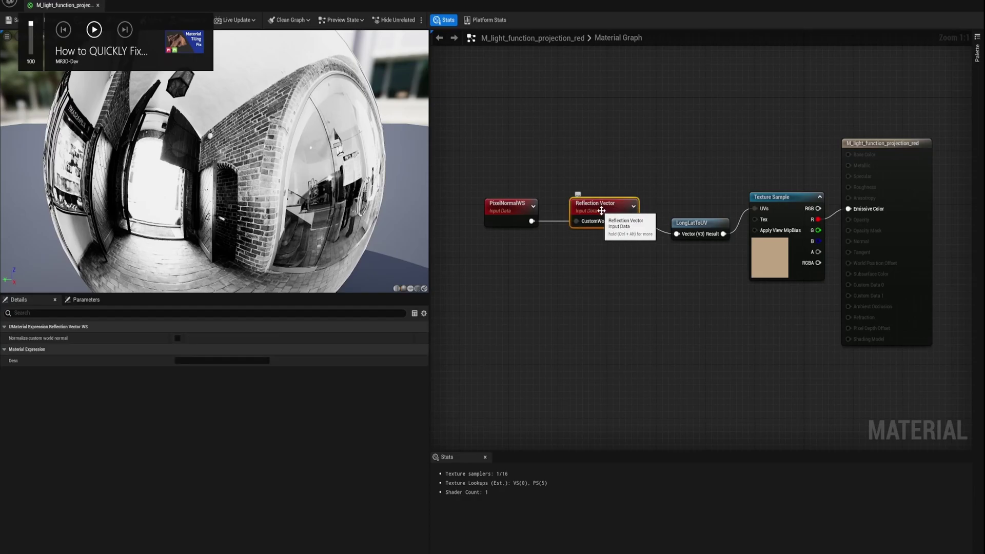
left_click(689, 225)
right_click_drag(722, 328, 695, 216)
left_click(702, 199)
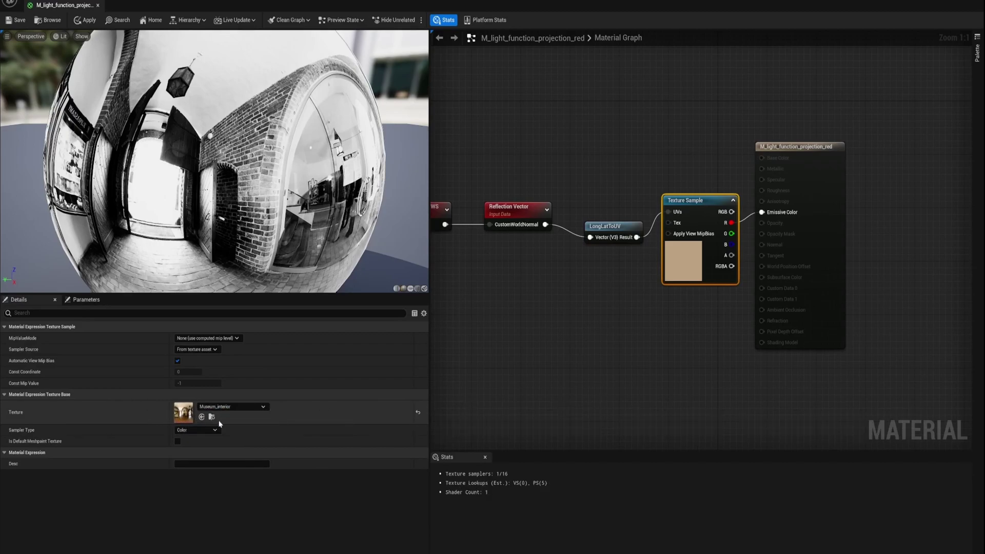
left_click(620, 327)
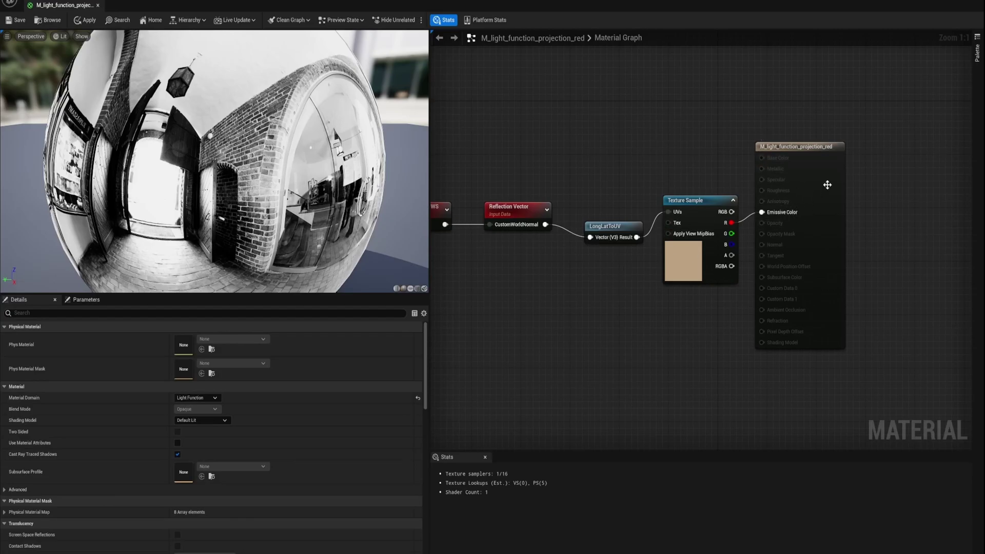
- Select the material's output node, and close the red light function material without applying the changes
left_click_drag(790, 144, 802, 155)
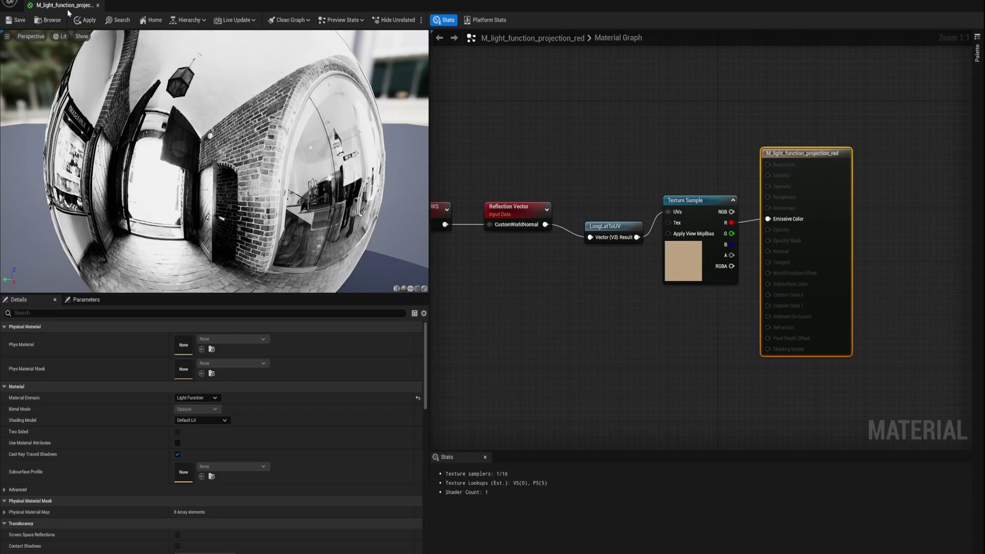
left_click(98, 6)
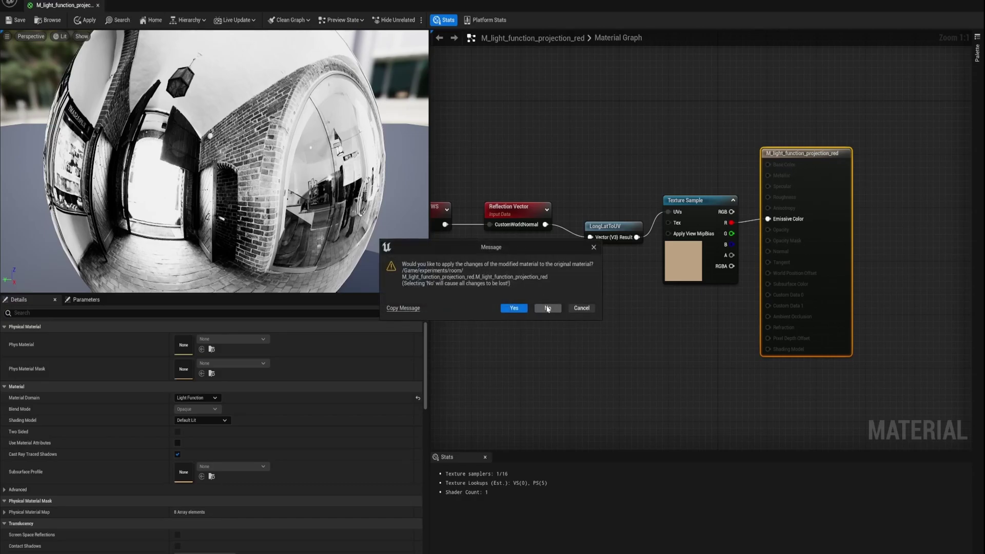
left_click(548, 308)
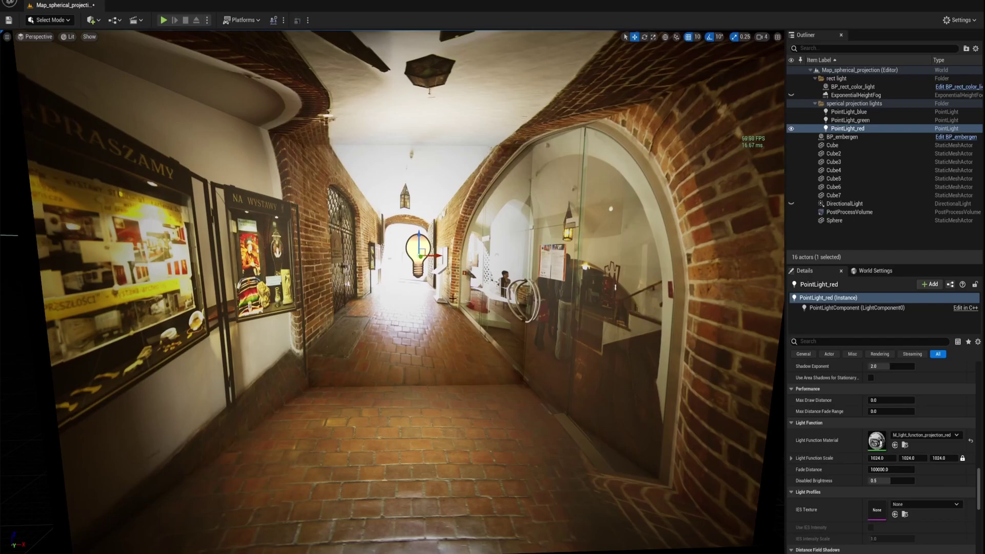
- View the coloured swirl projected on the floor and sphere, and return to the projection room
mouse_move(470, 284)
right_mouse_down()
mouse_move(413, 316)
mouse_move(492, 251)
mouse_move(472, 282)
right_mouse_up()
key("s")
left_click_drag(392, 288, 430, 282, "alt")
key("d")
right_click_drag(430, 282, 469, 297)
key("w")
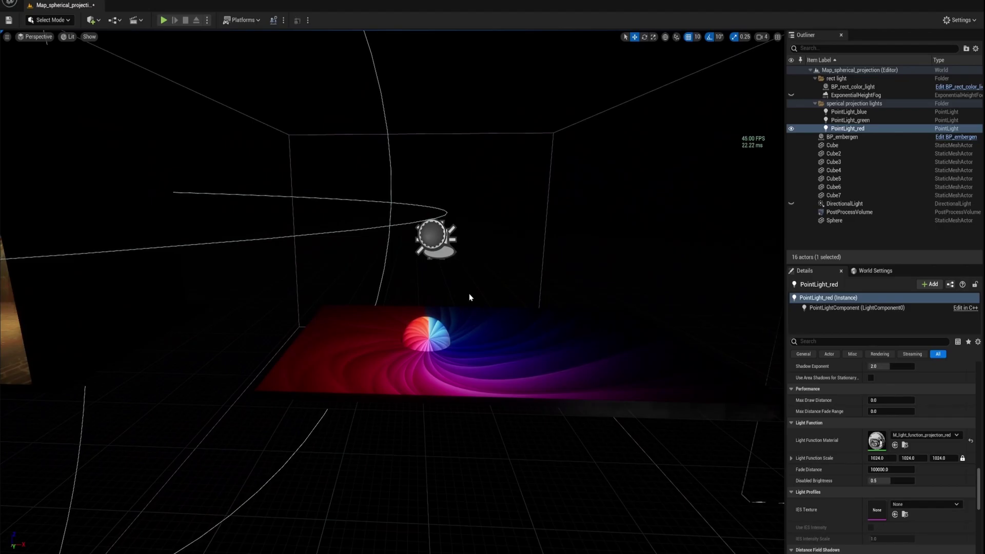
right_click_drag(428, 326, 313, 313)
key("w")
- Place a new Directional Light in the level, just outside the projection room
left_click(6, 36)
left_click(36, 36)
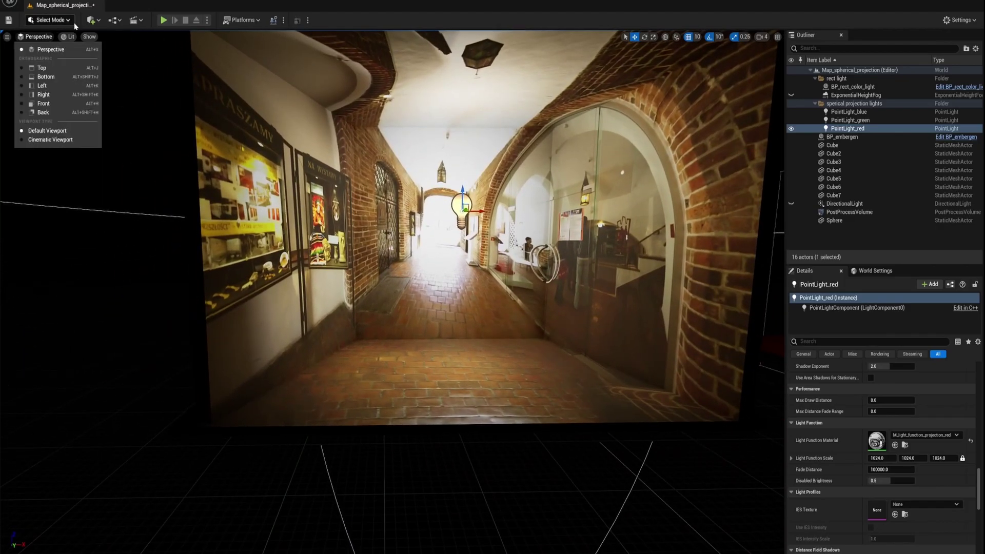
left_click(90, 20)
mouse_move(110, 97)
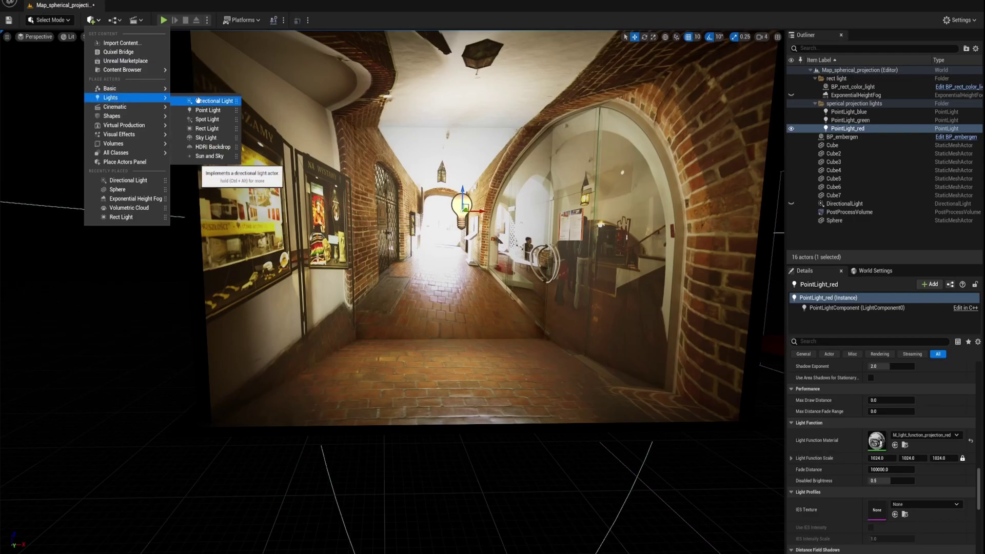
left_click_drag(201, 101, 193, 495)
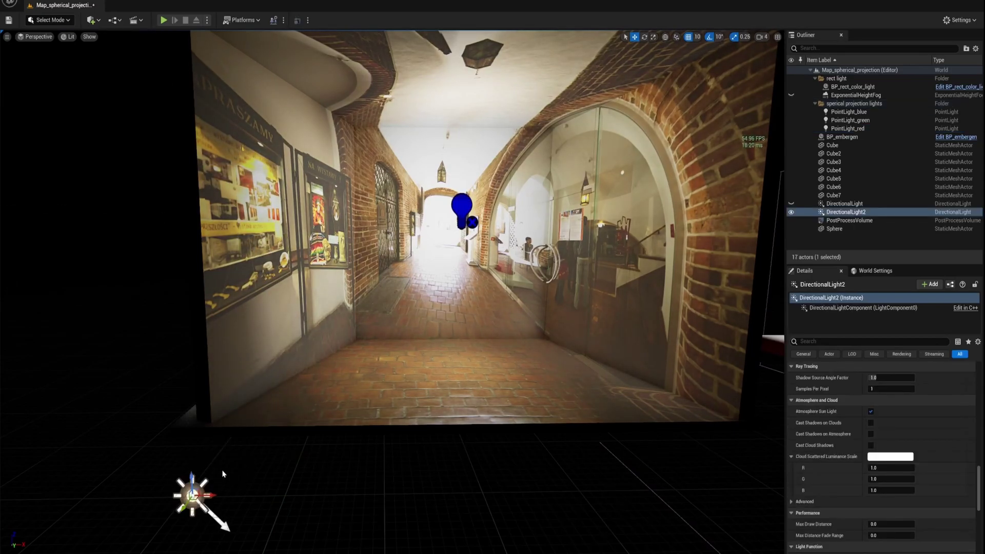
- Rotate the new directional light about its vertical axis beside the projection room
scroll(193, 494, "down", 3)
scroll(259, 435, "down", 1)
left_click_drag(258, 426, 247, 293)
right_click_drag(247, 292, 248, 225)
scroll(310, 384, "up", 3)
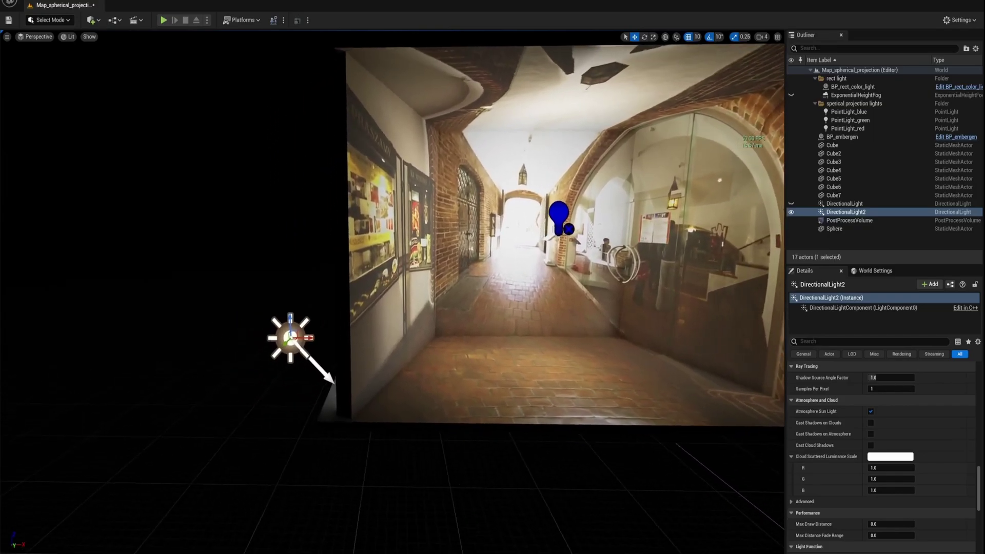
left_click_drag(331, 339, 328, 334)
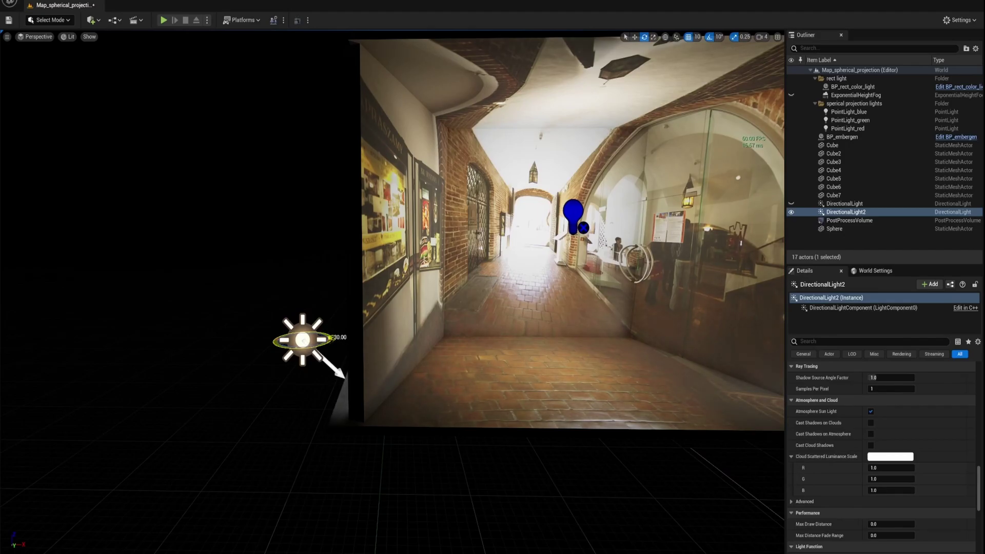
left_click_drag(333, 340, 328, 335)
right_click_drag(391, 291, 428, 291)
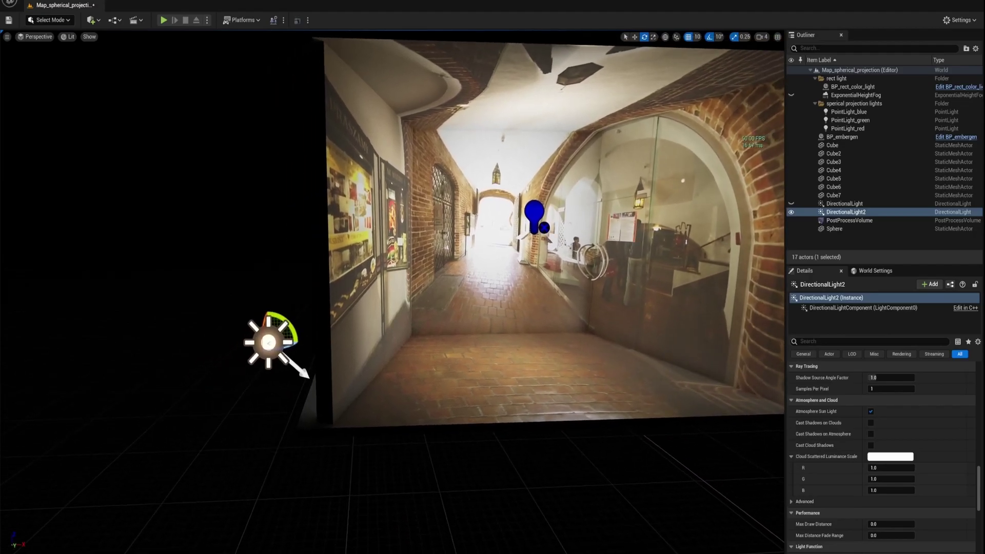
- Select the side wall cube with the display cases and filter its details for "chan" to examine its lighting channels
left_click(371, 282)
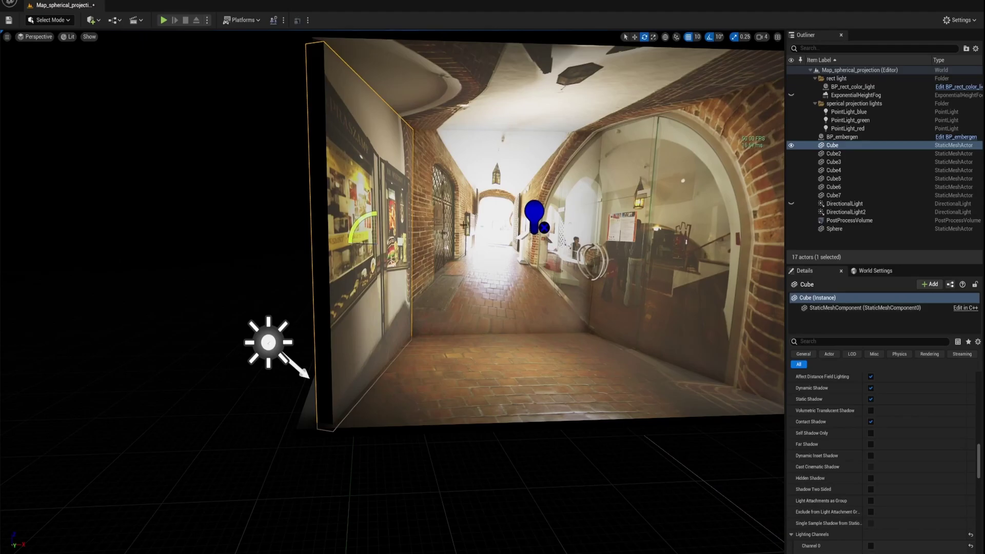
left_click(574, 114)
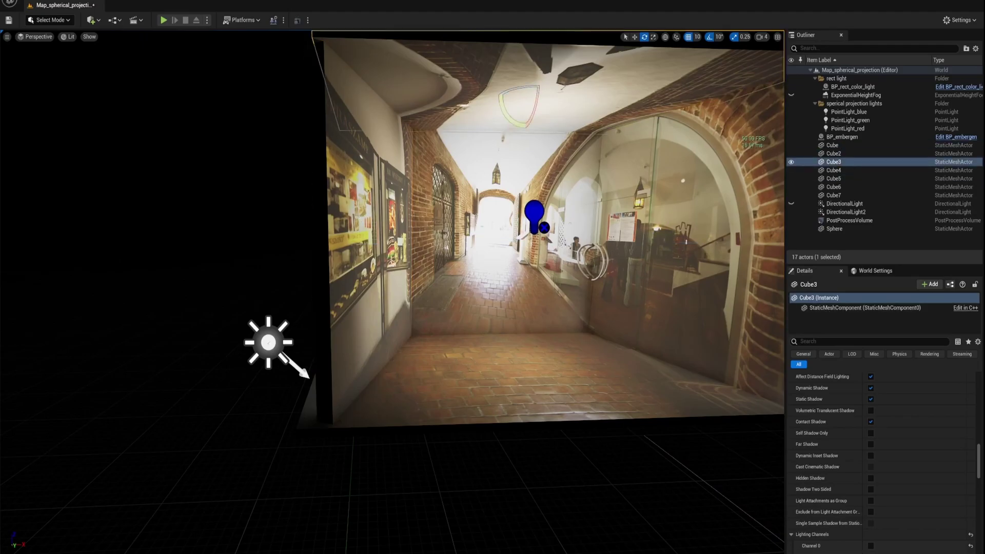
key("ctrl+z")
type("chan")
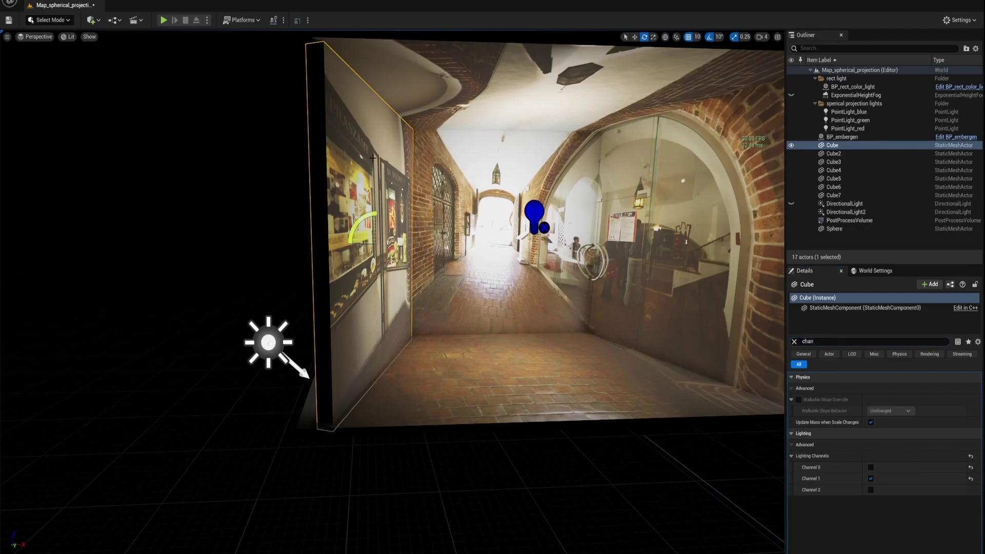
- Enable lighting Channel 0 on the projection room's floor cube, Cube4
left_click(556, 400)
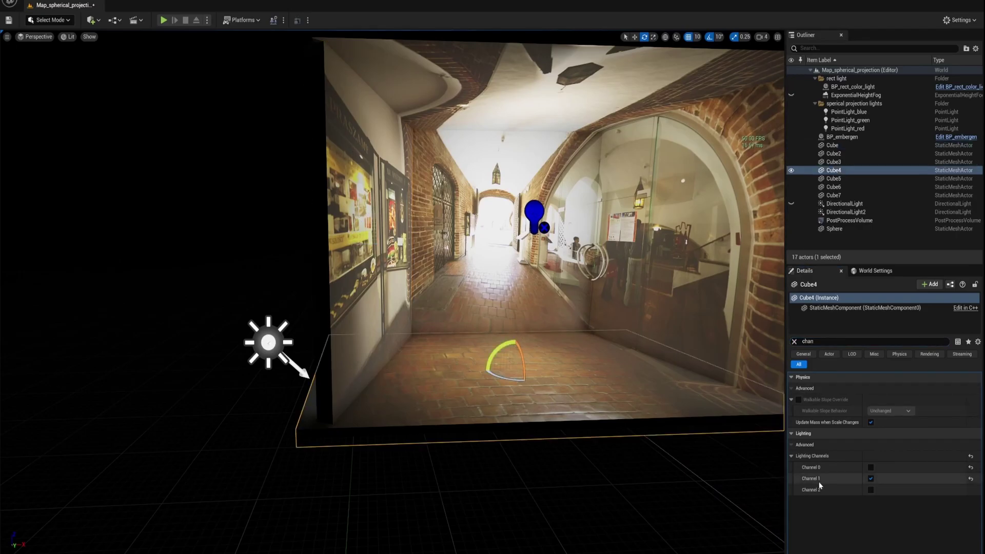
left_click(870, 467)
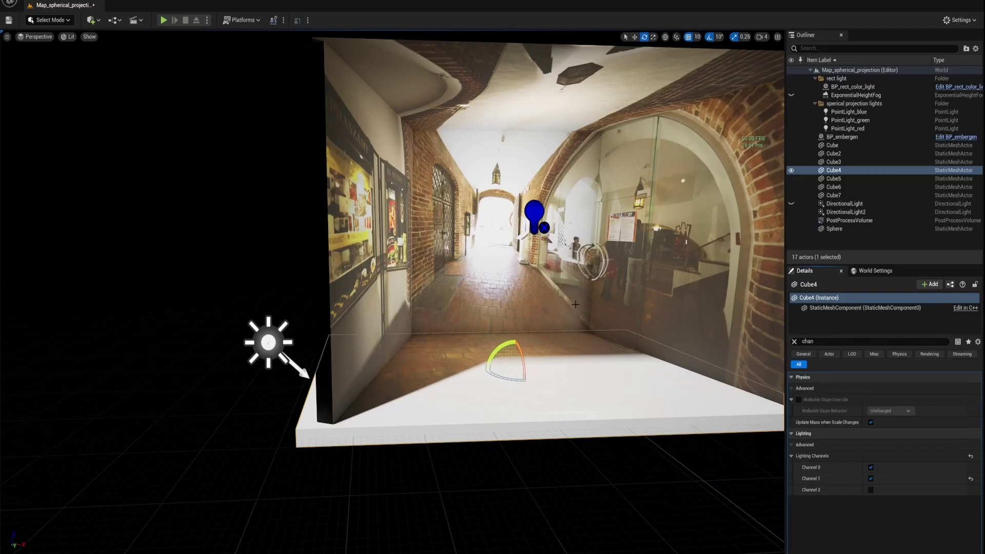
- Disable lighting Channel 0 on the floor cube, Cube4, and delete the added directional light outside the room
left_click(870, 467)
left_click(276, 342)
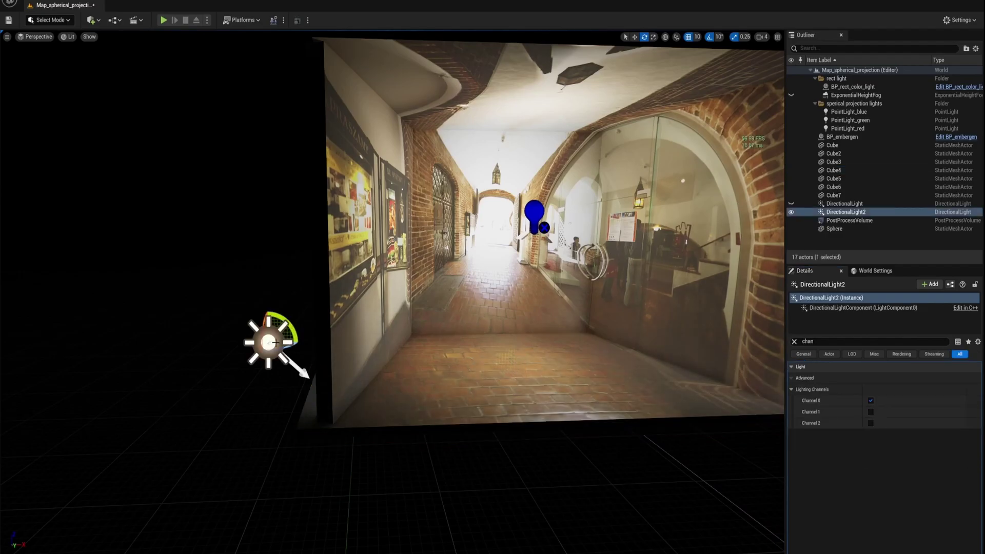
key("Delete")
- Unhide the ExponentialHeightFog actor in the rect light setup with the coloured swirl floor
right_click_drag(255, 349, 595, 350)
right_click_drag(410, 339, 692, 117)
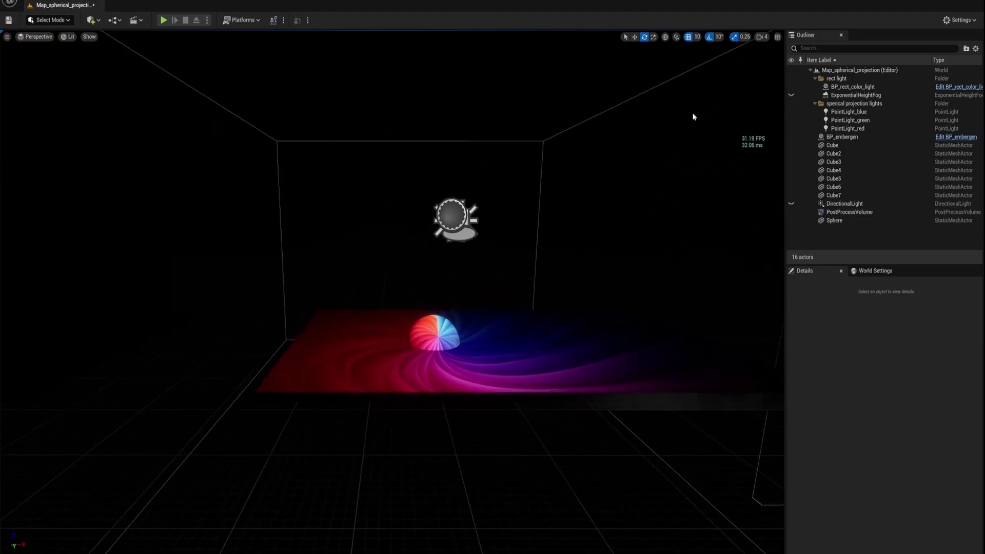
left_click(790, 95)
- Examine the fog glow and the coloured swirl projection on the floor and sphere from several viewpoints
right_click_drag(392, 293, 495, 349)
key("w")
key("s")
mouse_move(425, 268)
right_mouse_down()
mouse_move(441, 277)
mouse_move(389, 264)
mouse_move(421, 259)
mouse_move(425, 268)
right_mouse_up()
key("w")
left_click_drag(425, 268, 415, 233)
right_click_drag(369, 120, 366, 82)
key("a")
key("d")
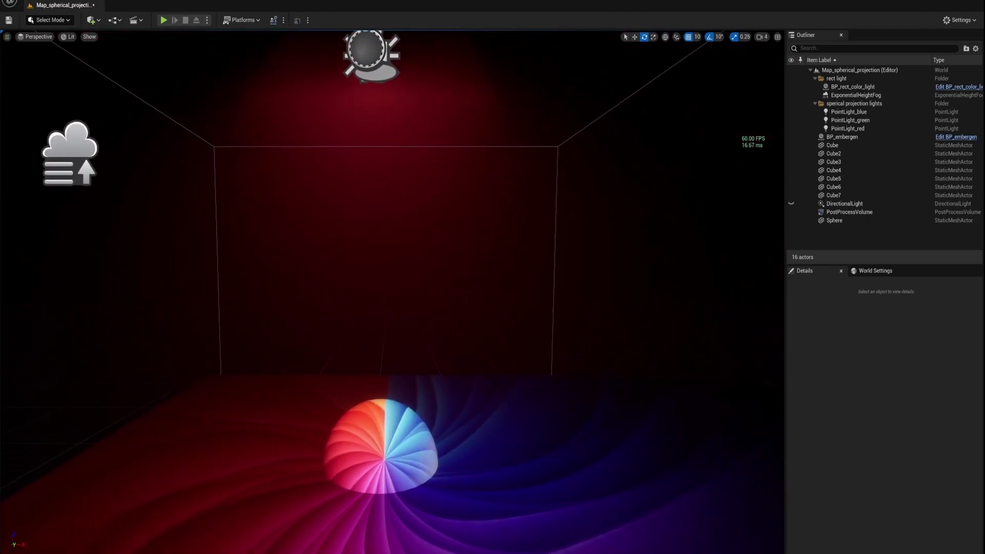
key("s")
key("w")
left_click_drag(373, 138, 342, 160)
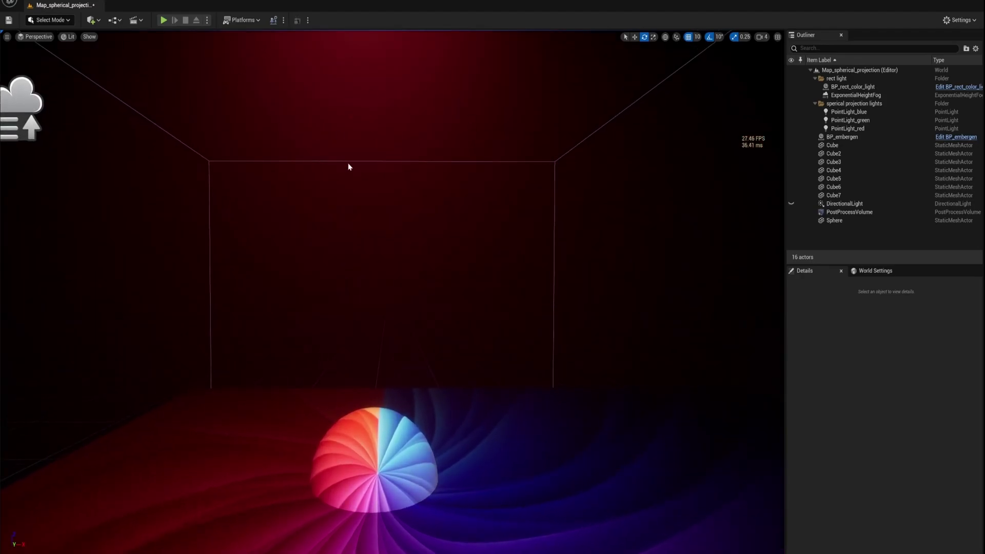
right_click_drag(409, 215, 409, 236)
key("s")
- Select the BP_rect_color_light actor above the sphere and open its blueprint
left_click(384, 203)
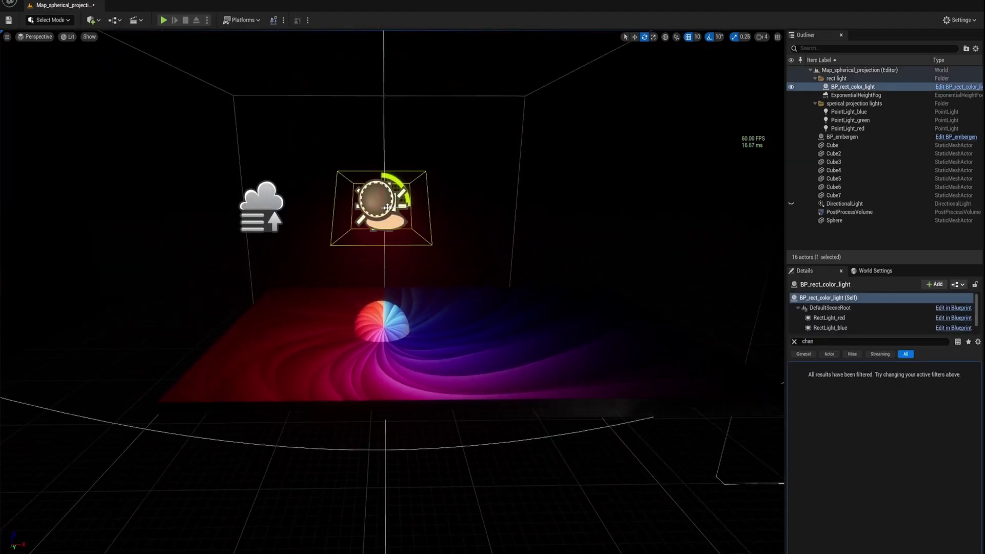
key("w")
left_click_drag(393, 204, 366, 176)
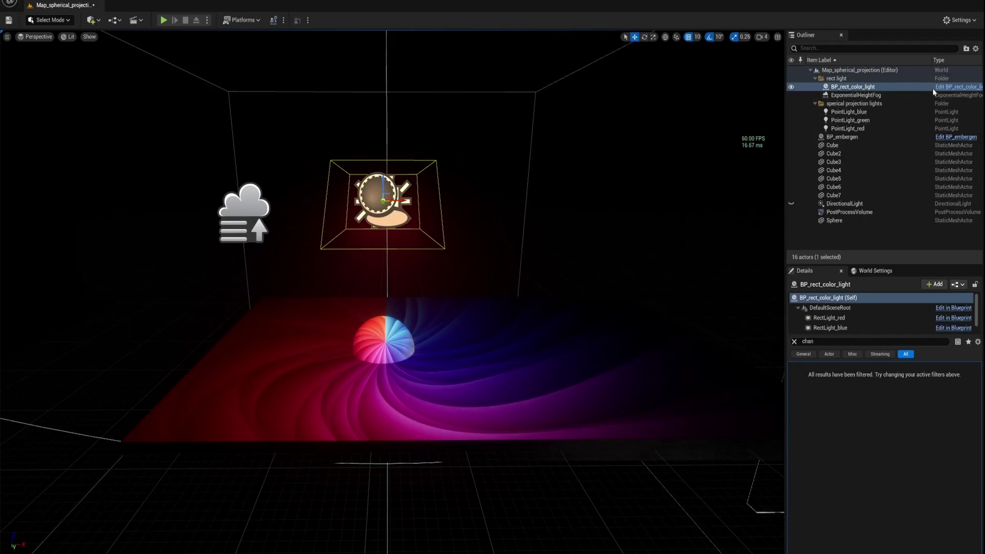
left_click(957, 87)
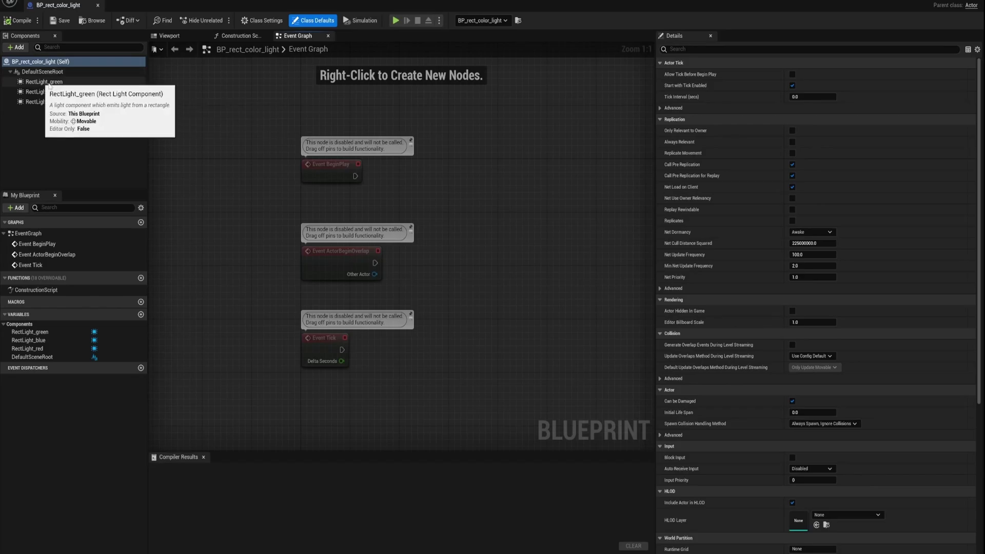
- Examine the green, blue and red rect light components of the blueprint, and close the blueprint
left_click(44, 82)
left_click(44, 92)
left_click(42, 102)
left_click(37, 82)
left_click(36, 102)
left_click(37, 117)
left_click(44, 82)
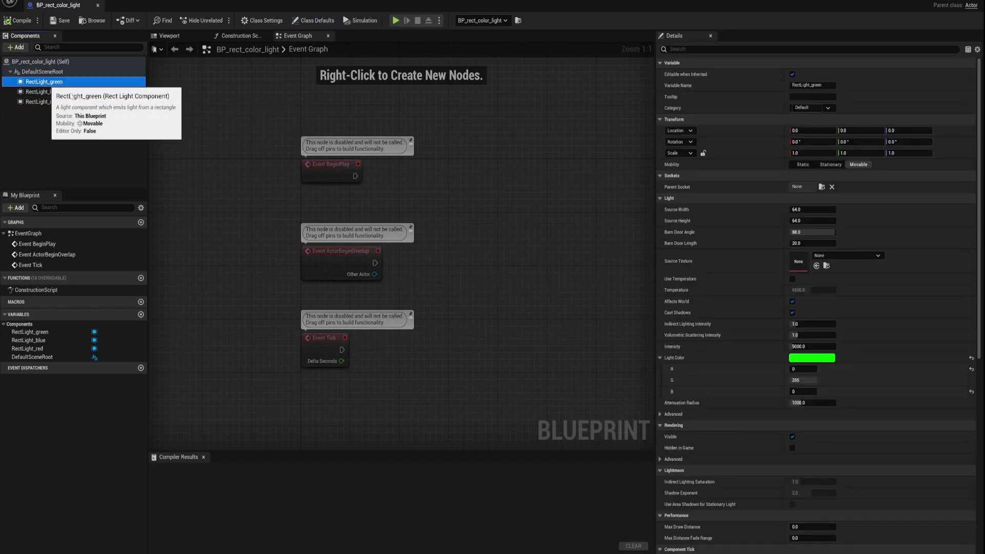
left_click(97, 6)
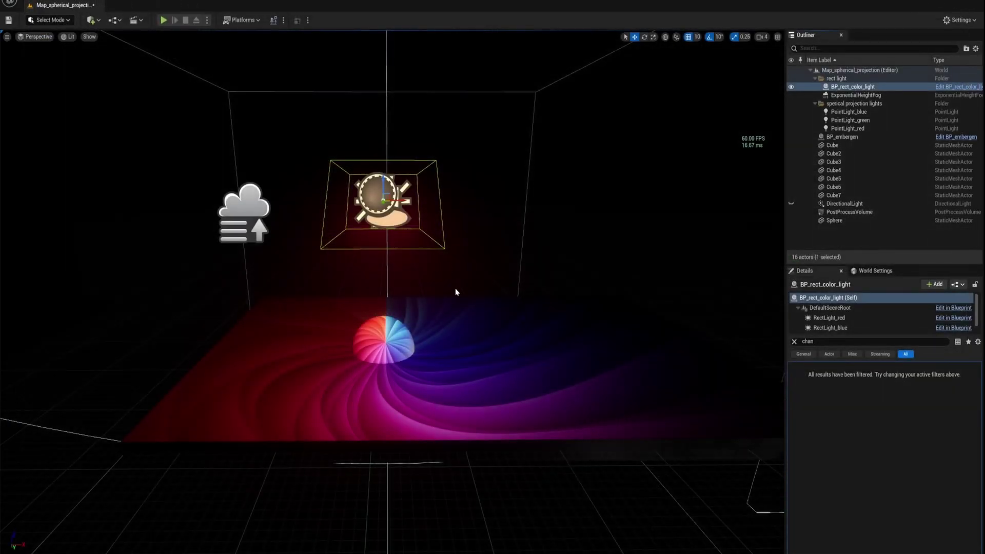
- Try a duplicate of the coloured rect light over the far side of the floor, and delete the copy
left_click_drag(402, 200, 570, 151, "alt")
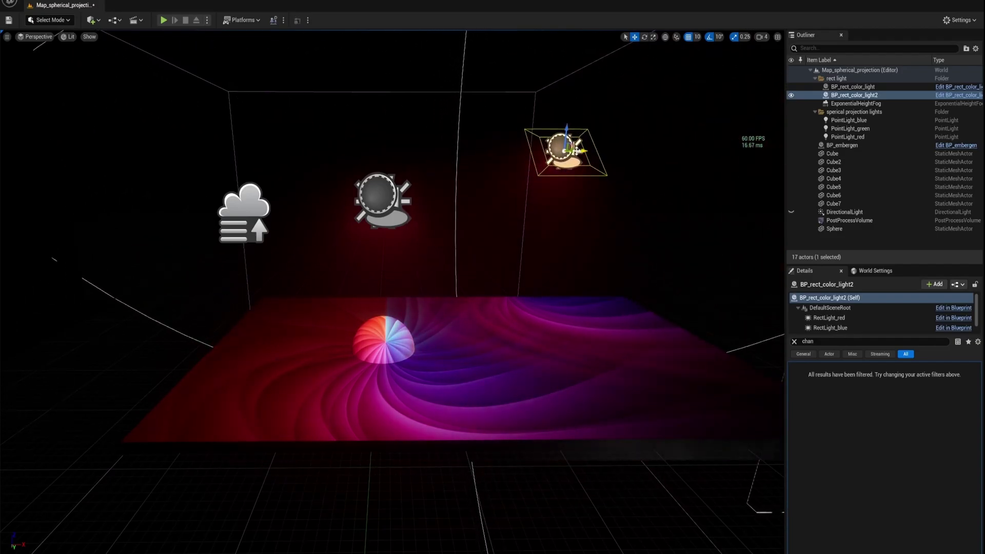
key("Delete")
- Select the BP_embergen light in front of the smoke projection and open its blueprint
key("d")
mouse_move(392, 292)
right_mouse_down()
mouse_move(384, 308)
mouse_move(377, 297)
right_mouse_up()
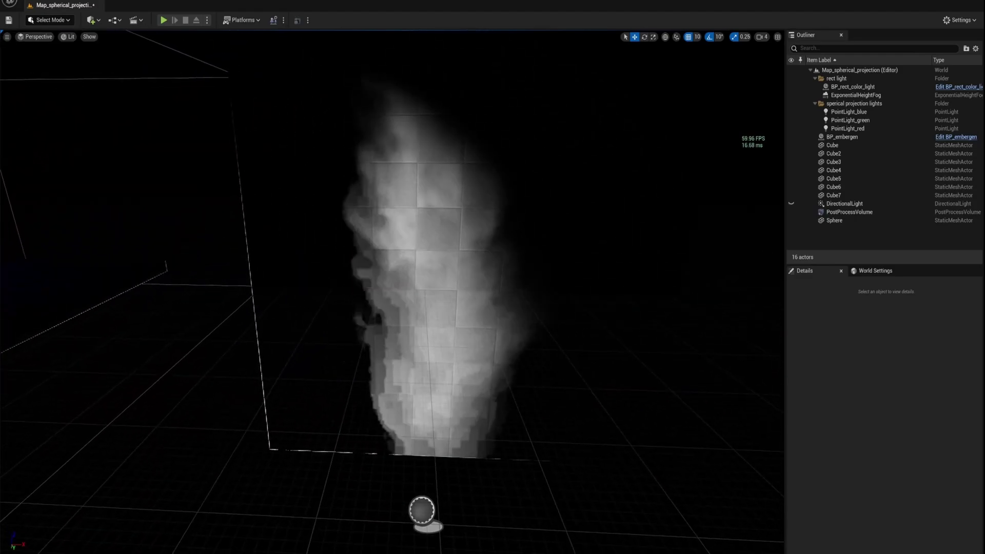
right_click_drag(470, 279, 463, 282)
right_click_drag(469, 325, 488, 306)
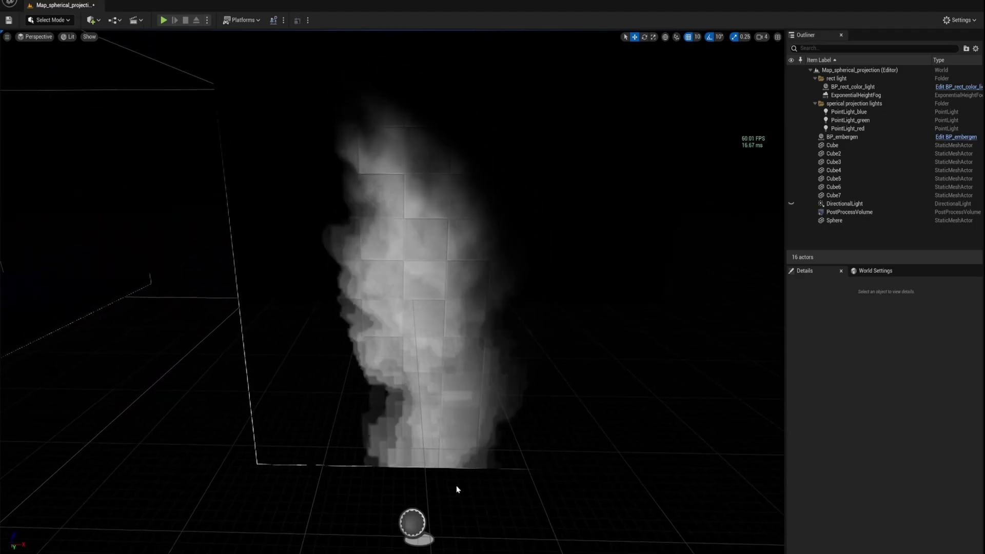
left_click(415, 525)
mouse_move(334, 494)
right_mouse_down()
mouse_move(339, 482)
mouse_move(380, 486)
mouse_move(339, 477)
right_mouse_up()
key("s")
right_click_drag(405, 508, 336, 499)
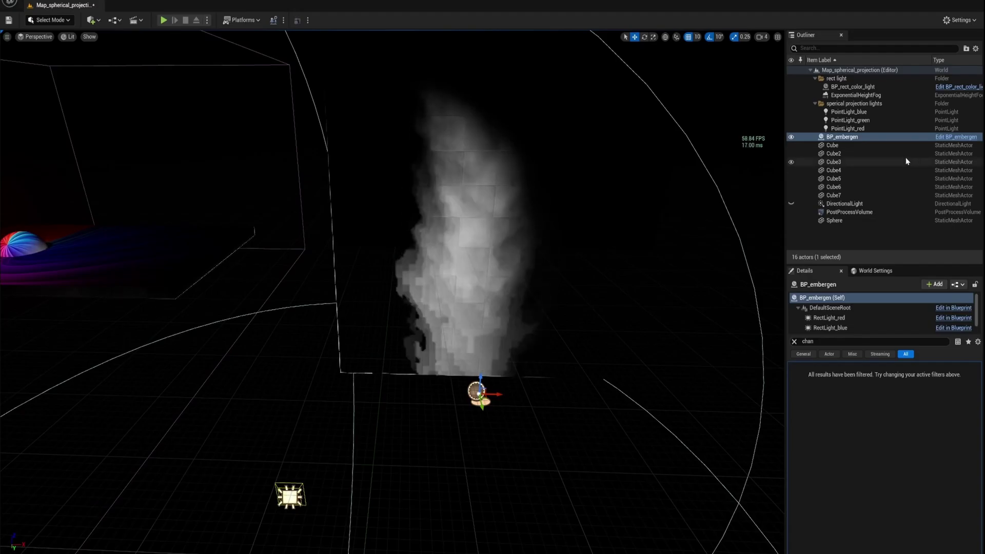
left_click(949, 138)
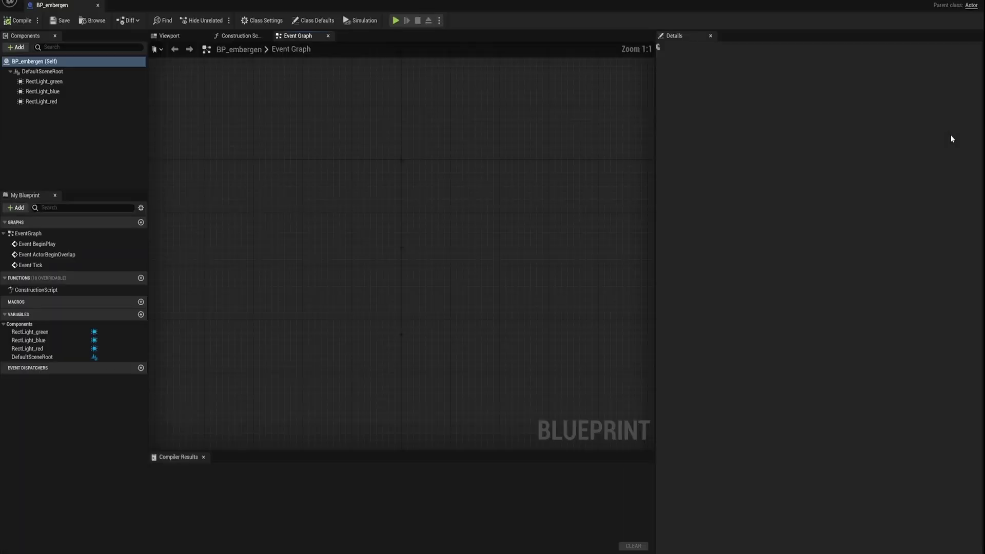
- Open the light function material assigned to the RectLight_green component, M_embergen_light_function_projection_blue
left_click(34, 82)
scroll(813, 396, "down", 8)
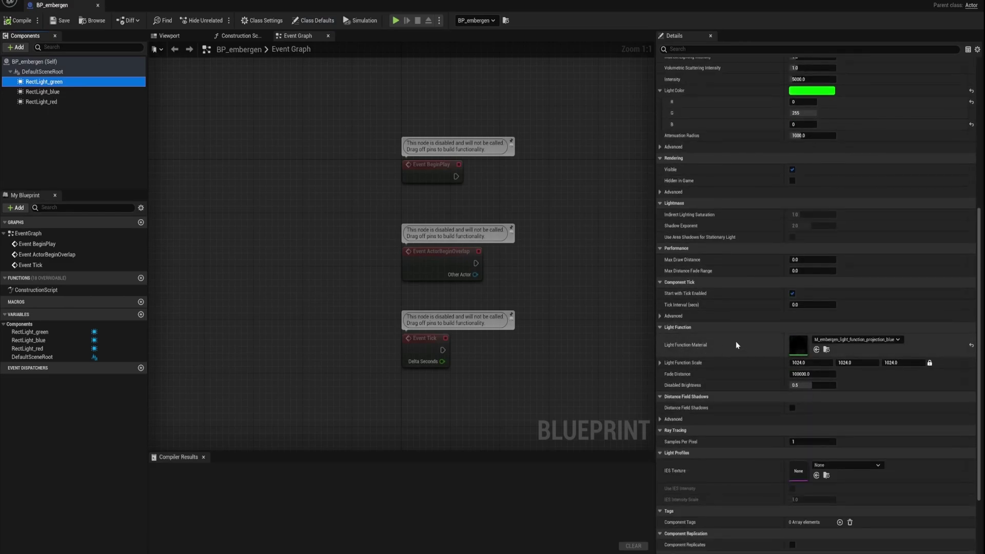
double_click(799, 345)
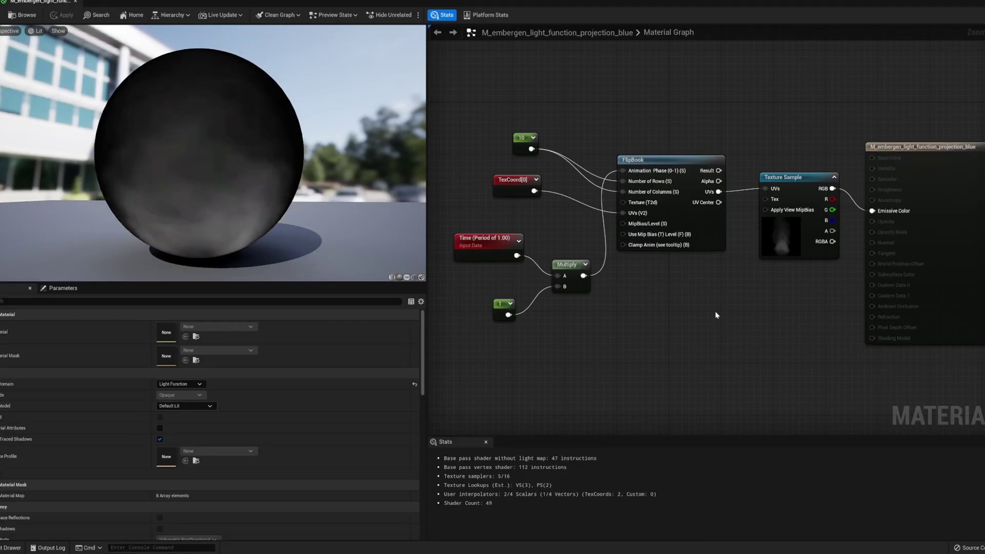
- Rearrange the FlipBook, constant 10, TexCoord and Time nodes in the material graph and check their settings
left_click_drag(679, 160, 685, 152)
left_click(527, 143)
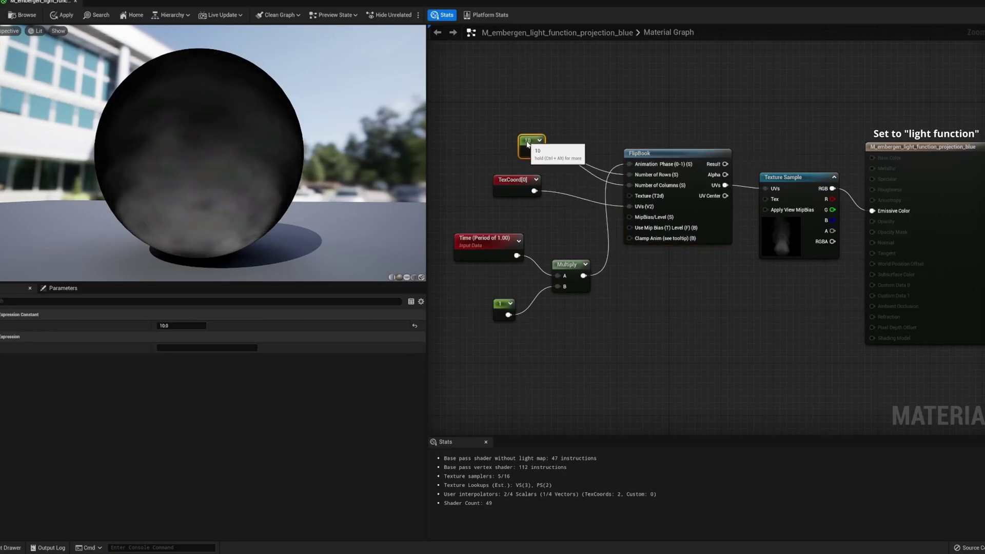
left_click_drag(566, 169, 506, 122)
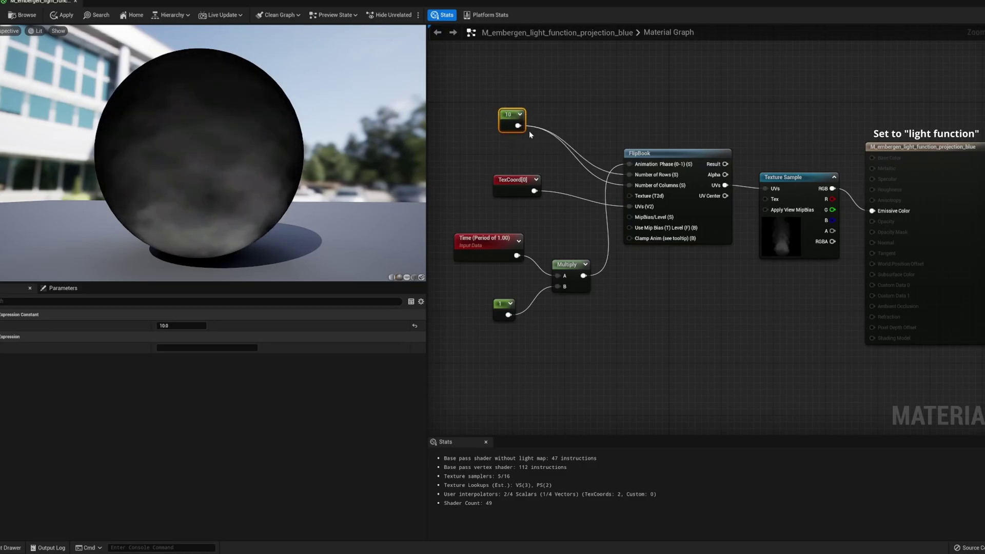
left_click_drag(519, 196, 504, 182)
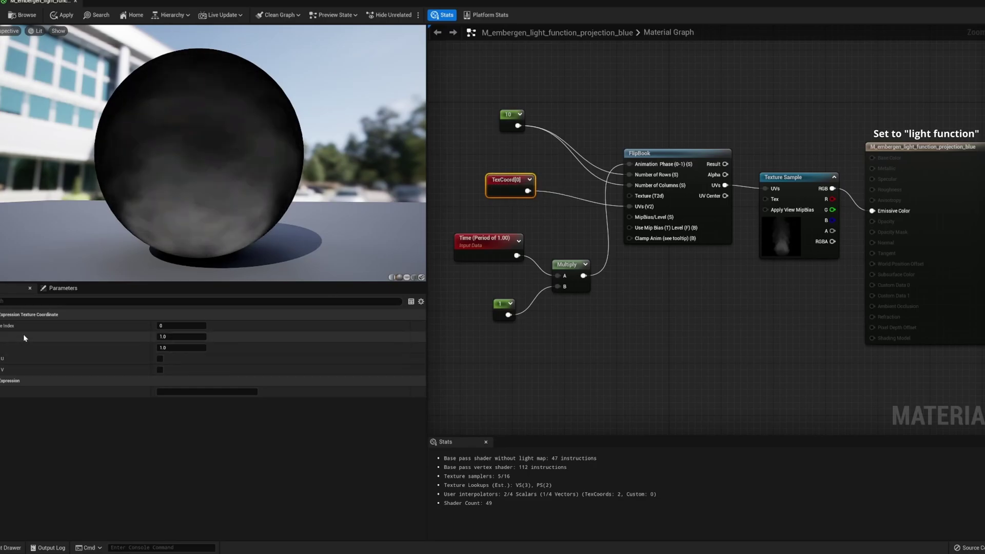
left_click(490, 240)
left_click_drag(491, 239, 497, 239)
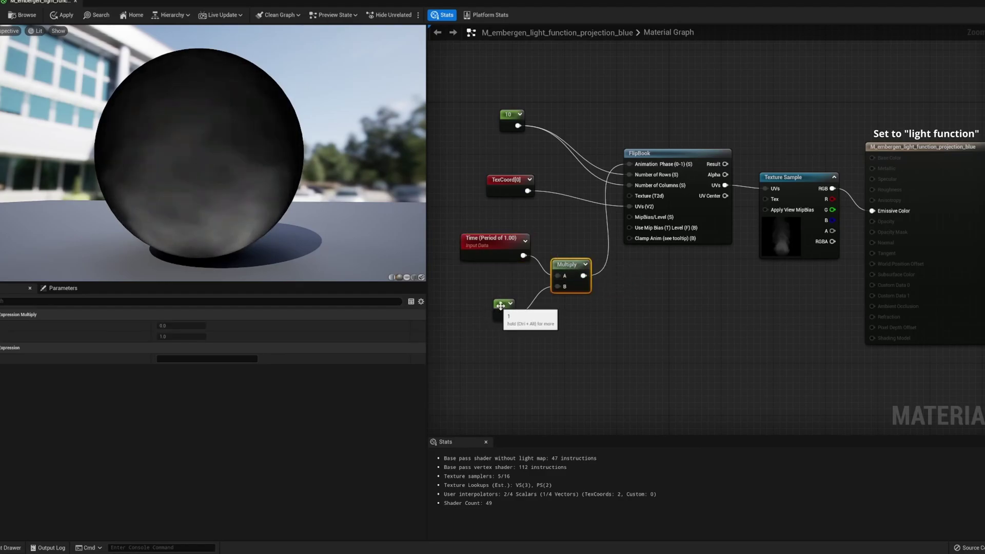
- Try other values for the constant multiplied with Time, and set it back to 1
left_click(499, 306)
left_click_drag(180, 325, 176, 326)
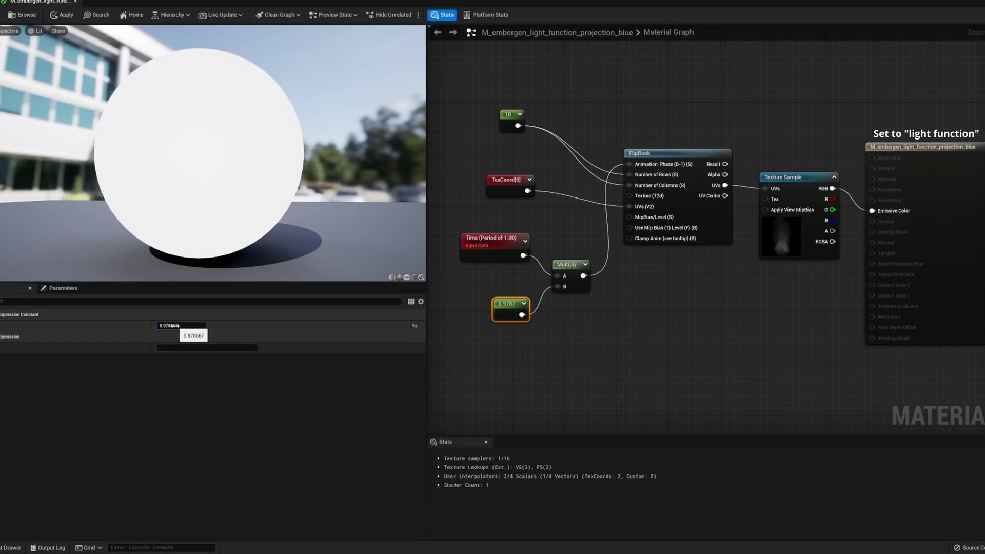
left_click(176, 325)
type("2")
key("Return")
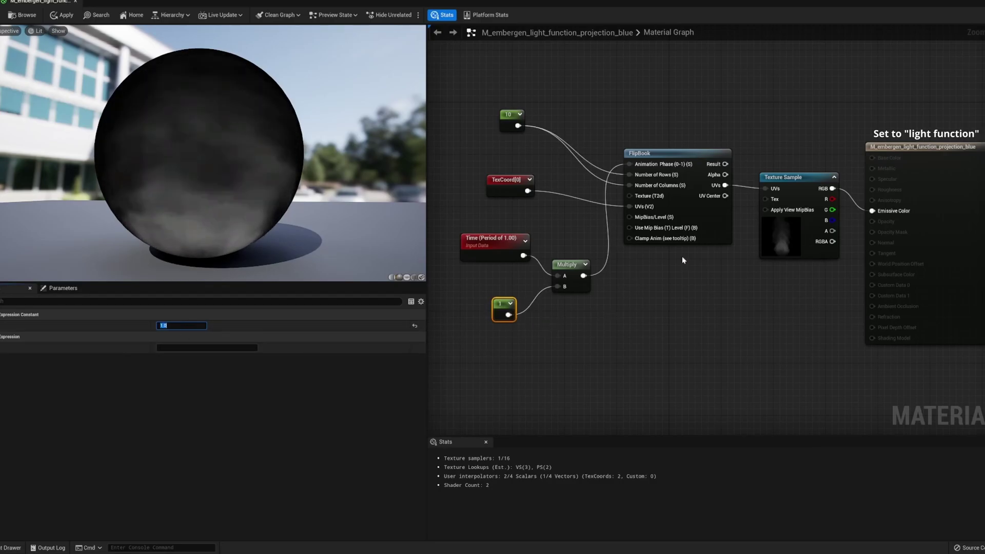
- Inspect the FlipBook function node and the Texture Sample node with the smoke flipbook texture
left_click(667, 152)
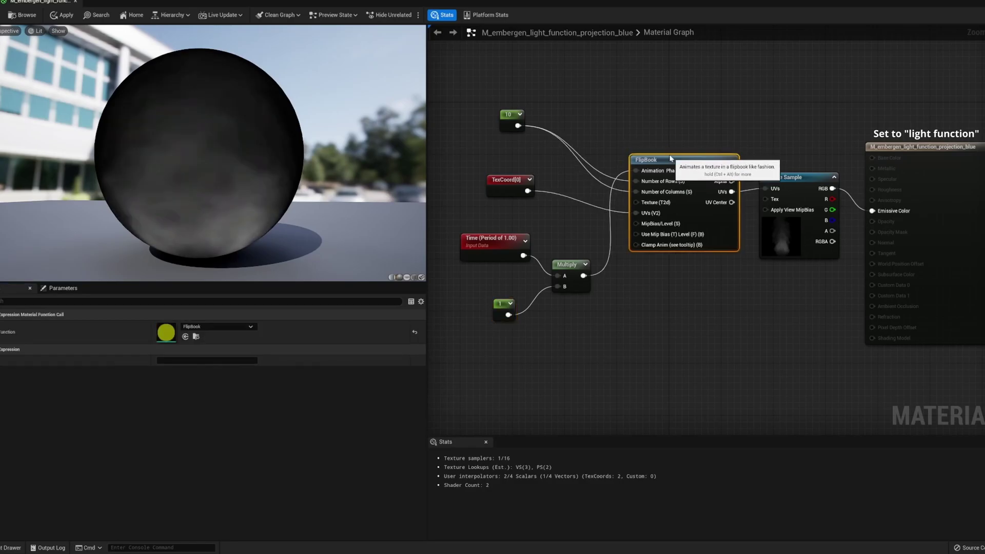
left_click(799, 180)
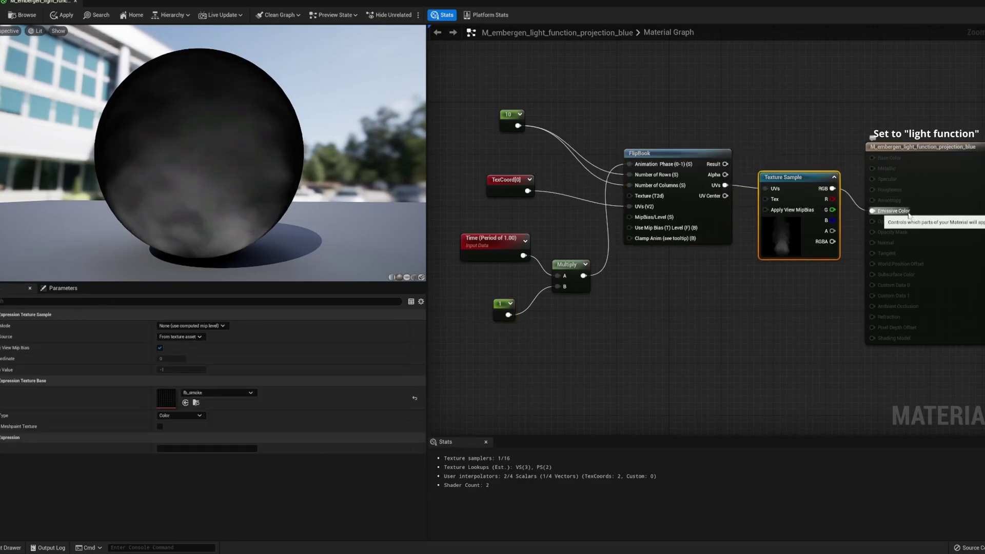
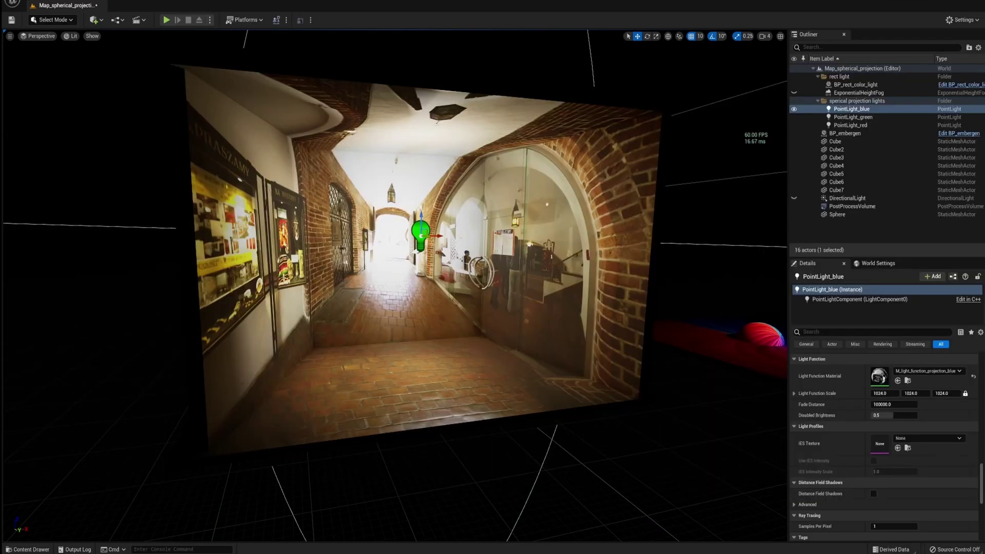
- Select the blue, green and red spherical projection point lights, try shifting them together sideways, and undo the move
left_click(850, 125, "shift")
mouse_move(422, 233)
left_mouse_down()
mouse_move(386, 279)
mouse_move(434, 209)
mouse_move(351, 242)
mouse_move(427, 300)
mouse_move(483, 194)
mouse_move(376, 237)
mouse_move(405, 260)
mouse_move(397, 229)
mouse_move(410, 233)
left_mouse_up()
key("ctrl+z")
- Select PointLight_red and open its light function material, M_light_function_projection_red
right_click_drag(422, 233, 579, 241)
mouse_move(369, 280)
right_mouse_down()
mouse_move(379, 280)
mouse_move(364, 279)
right_mouse_up()
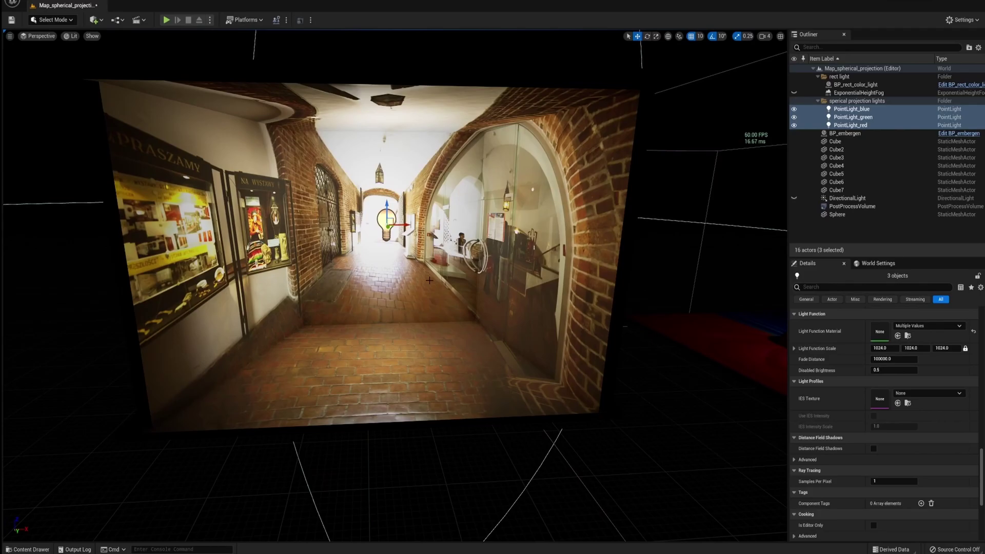
mouse_move(440, 288)
right_mouse_down()
mouse_move(464, 288)
mouse_move(443, 291)
right_mouse_up()
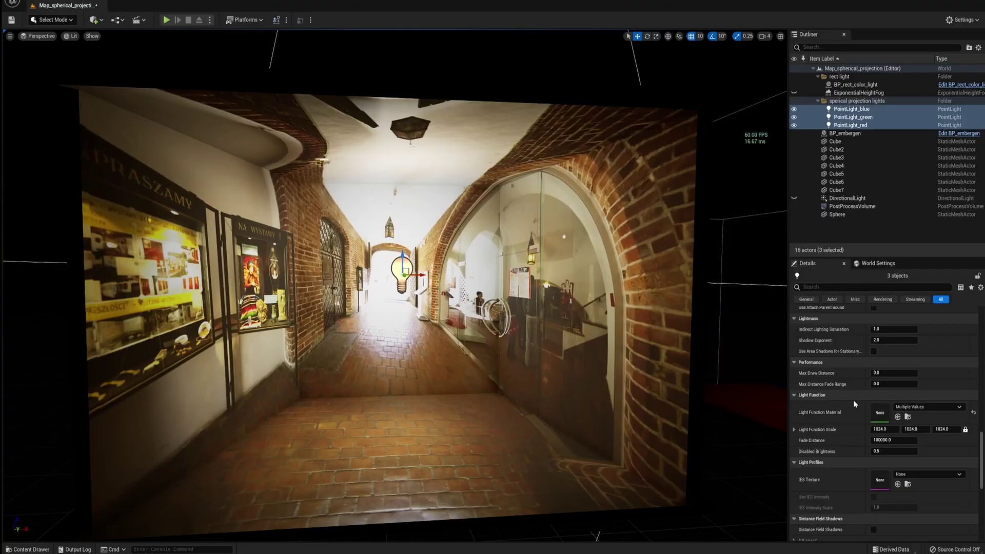
scroll(853, 399, "down", 5)
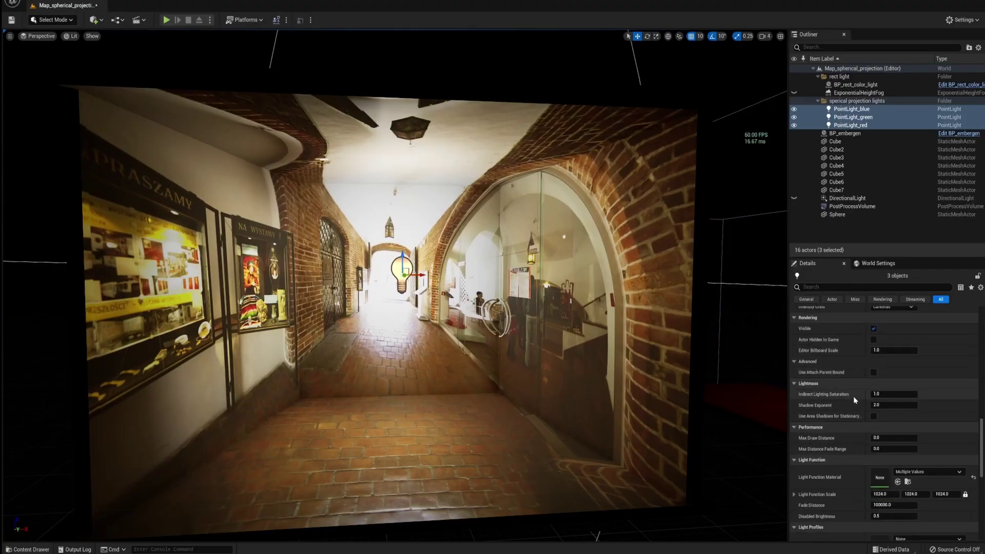
left_click(850, 125)
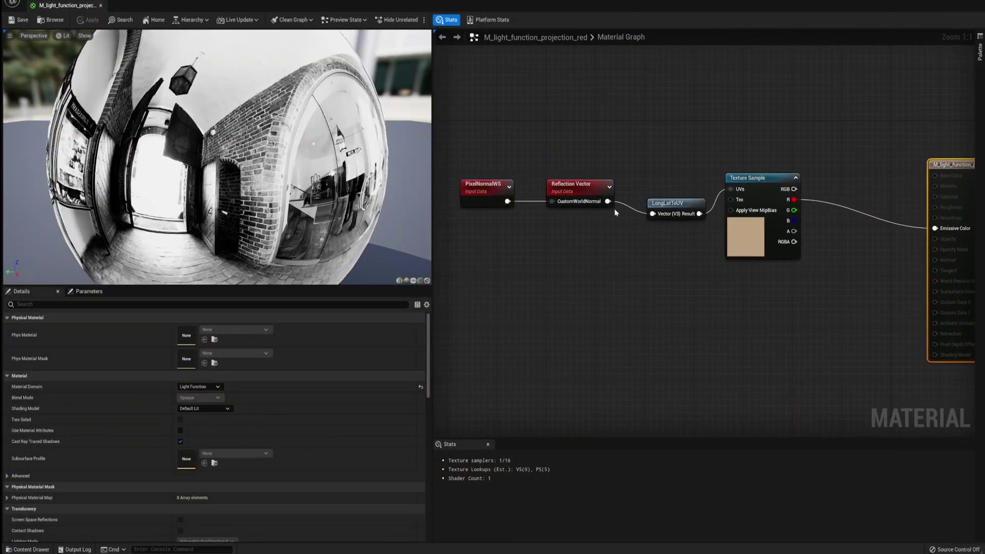
- Move the PixelNormalWS, Reflection Vector, LongLatToUV and Texture Sample nodes together closer to the material output node, and close the material
left_click_drag(455, 117, 836, 308)
right_click_drag(710, 329, 749, 336)
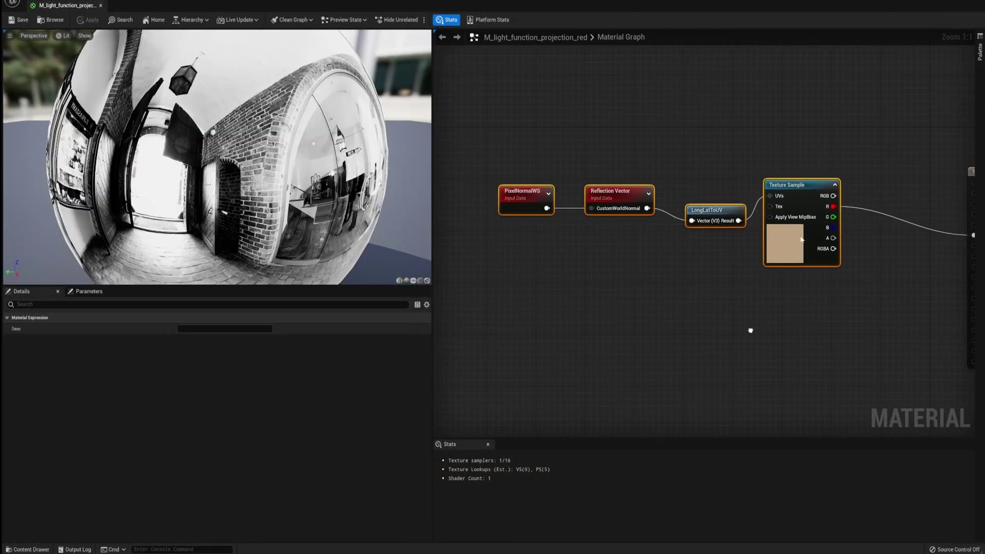
left_click_drag(801, 184, 900, 211)
left_click(722, 335)
right_click_drag(791, 332, 620, 321)
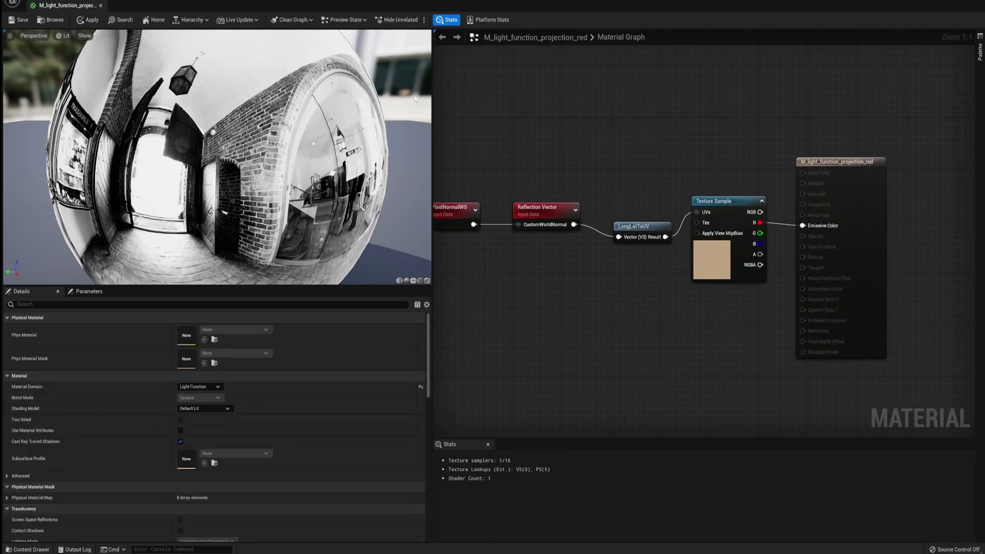
left_click(100, 5)
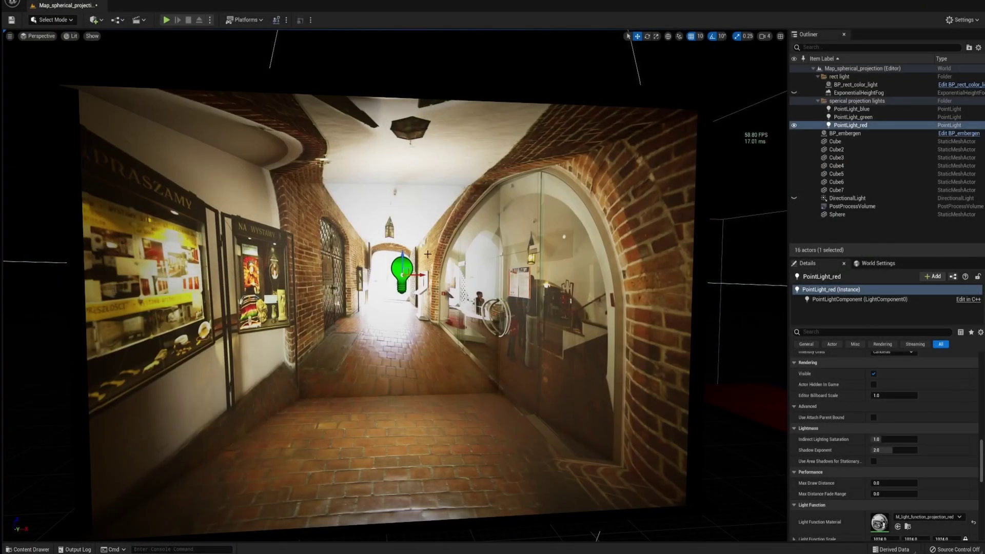
right_click_drag(395, 282, 434, 300)
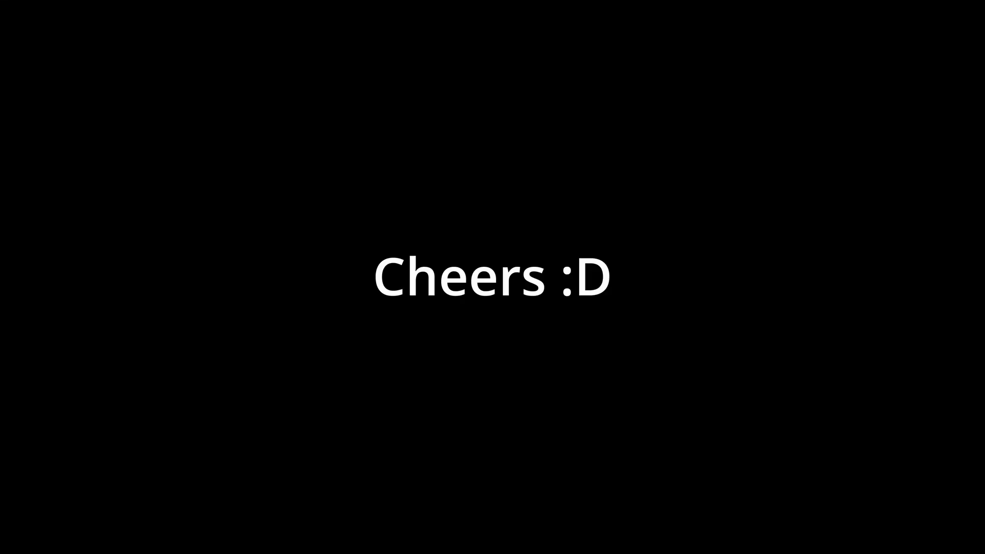